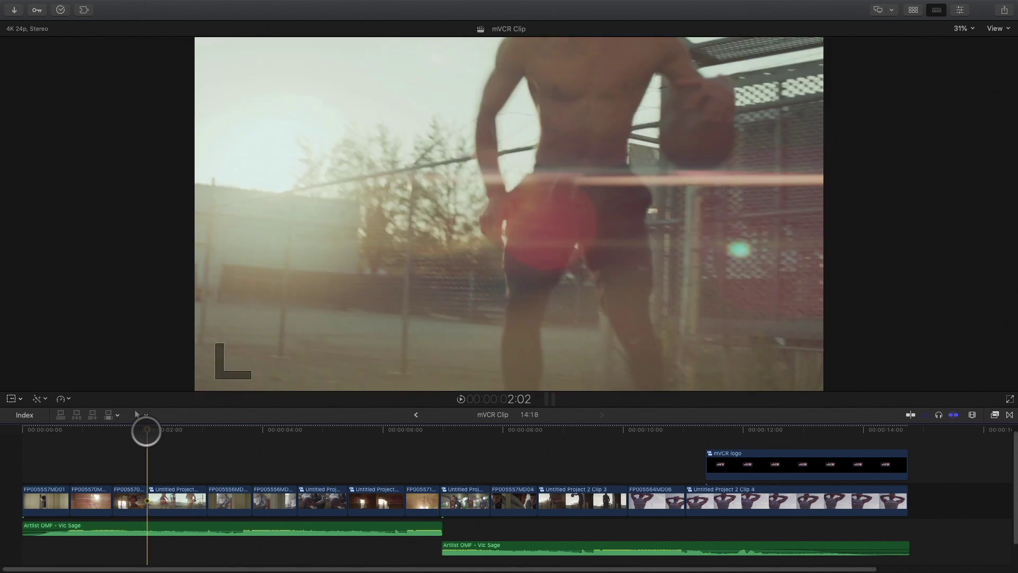
- Select the fourth timeline clip, the basketball shot, and show only the mVCR category's effects in an enlarged effects browser
mouse_move(147, 430)
left_mouse_down()
mouse_move(221, 436)
mouse_move(148, 438)
left_mouse_up()
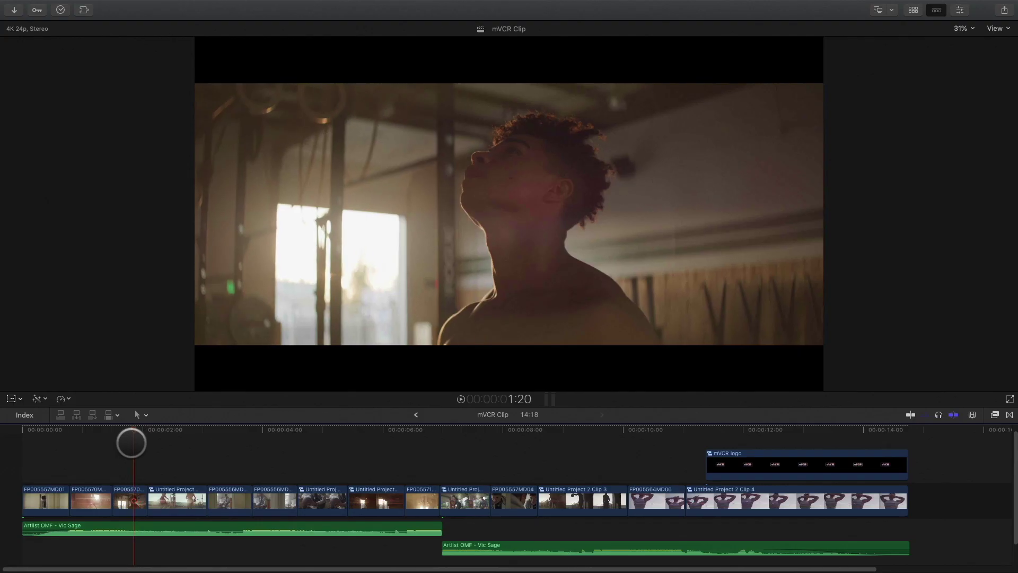
left_click_drag(130, 438, 170, 440)
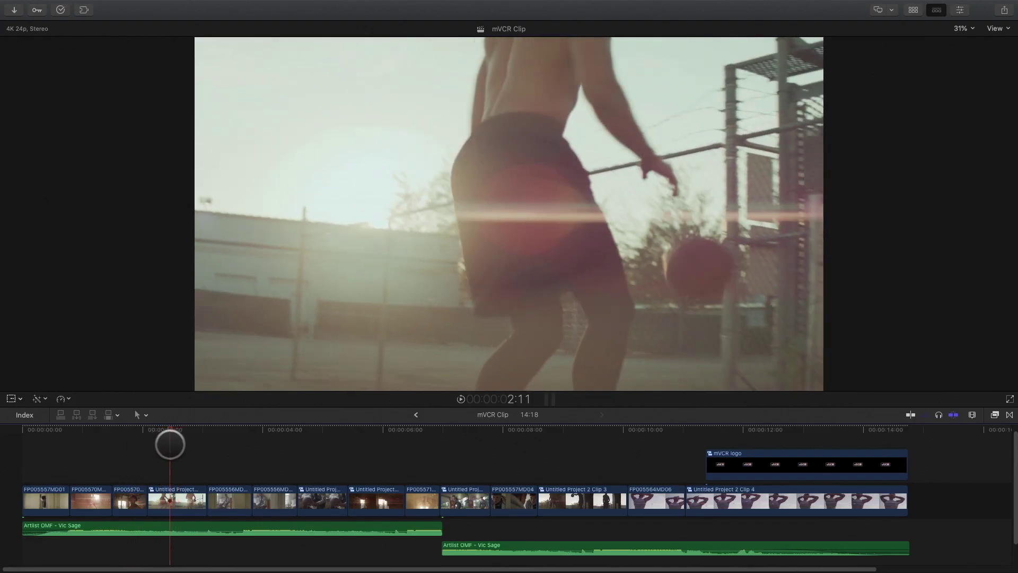
left_click(181, 503)
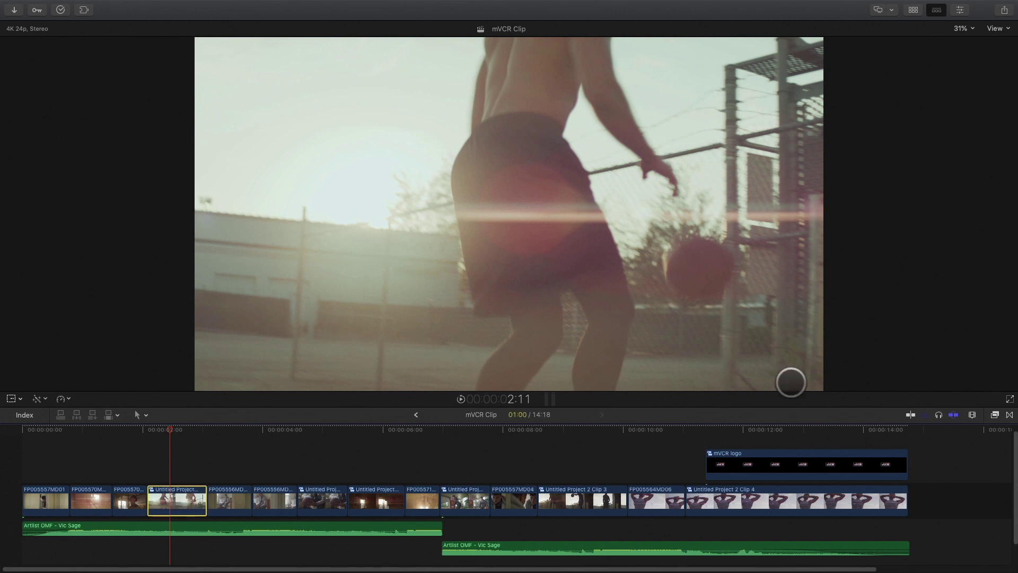
left_click(995, 414)
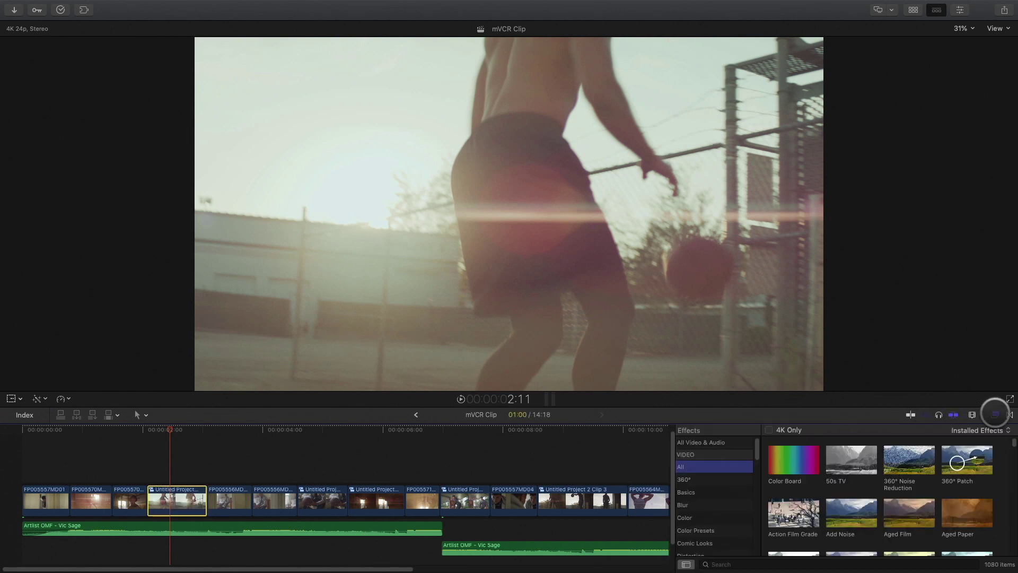
left_click_drag(568, 399, 572, 331)
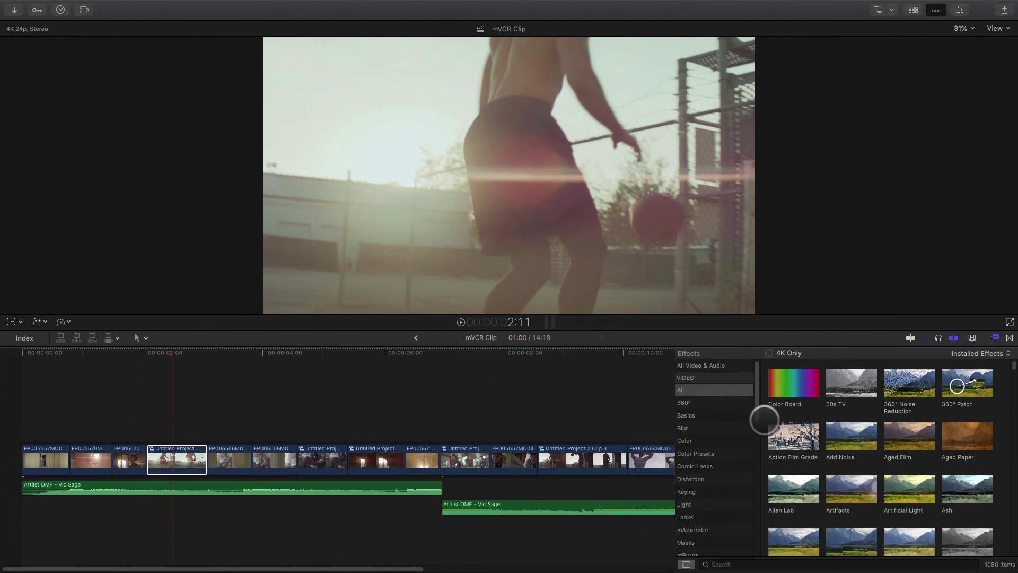
left_click_drag(757, 413, 760, 484)
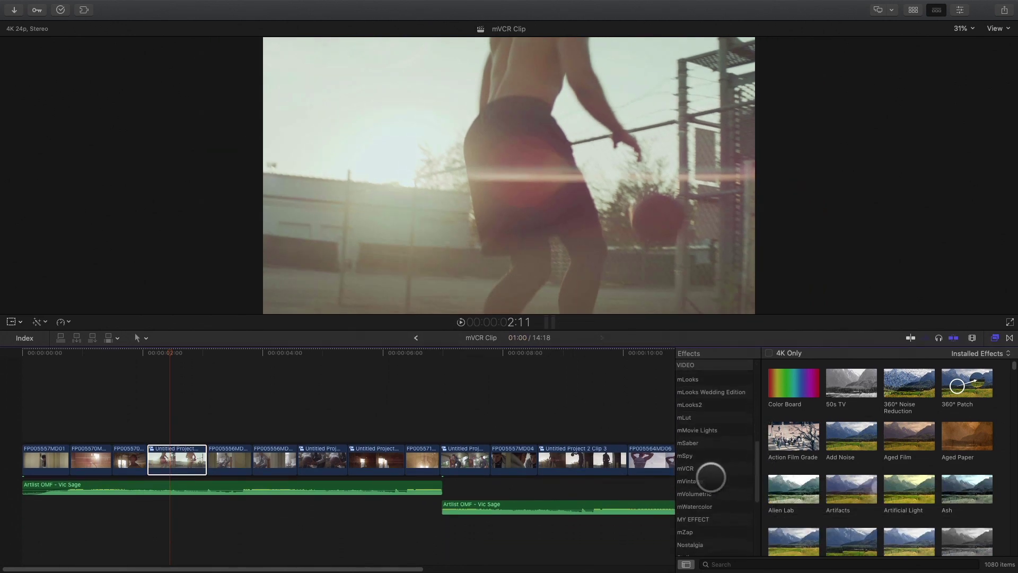
left_click(704, 468)
left_click(686, 564)
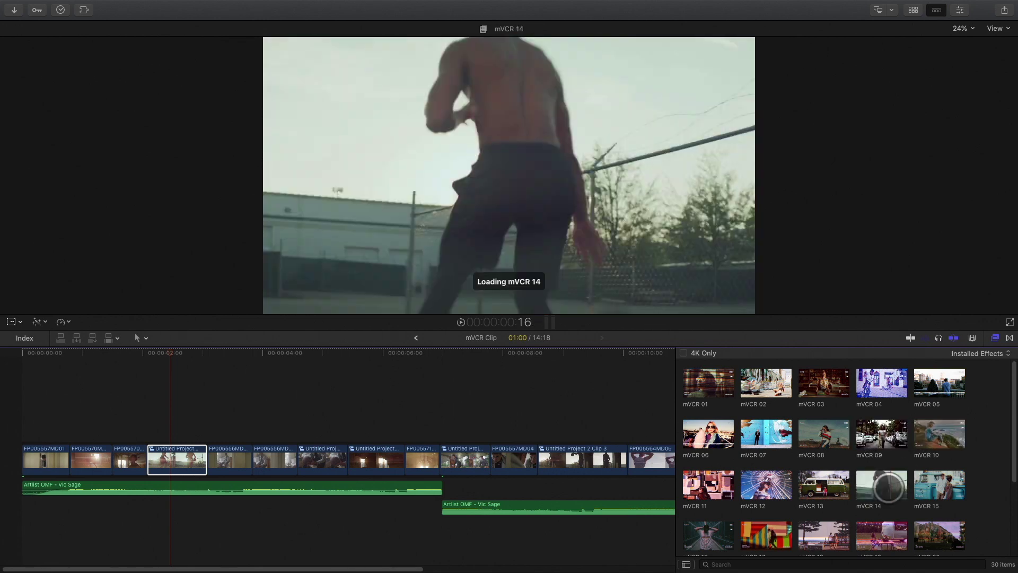
- Preview several mVCR presets on the selected basketball clip and apply the mVCR 05 effect to it
scroll(848, 520, "down", 3)
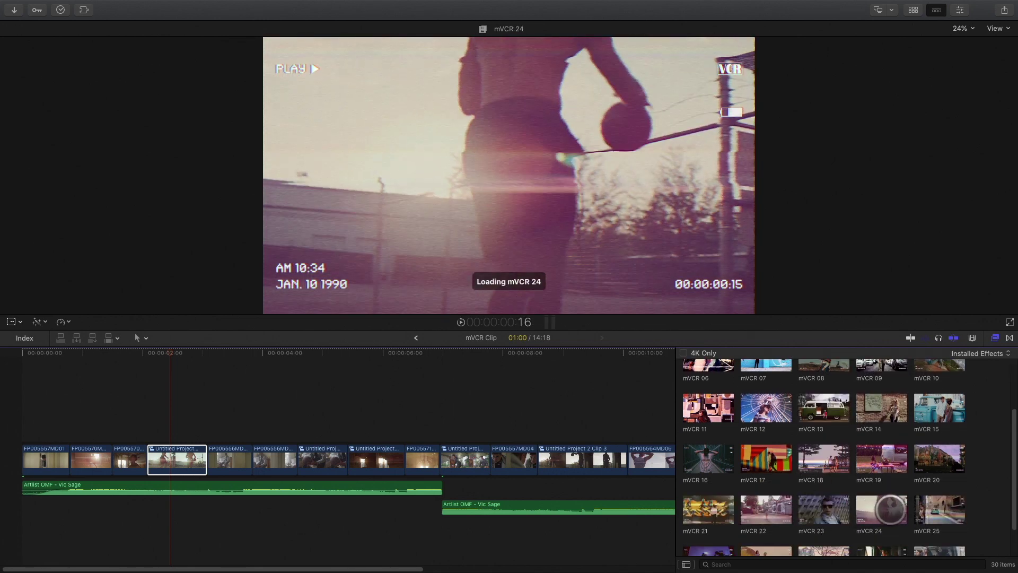
scroll(819, 527, "up", 3)
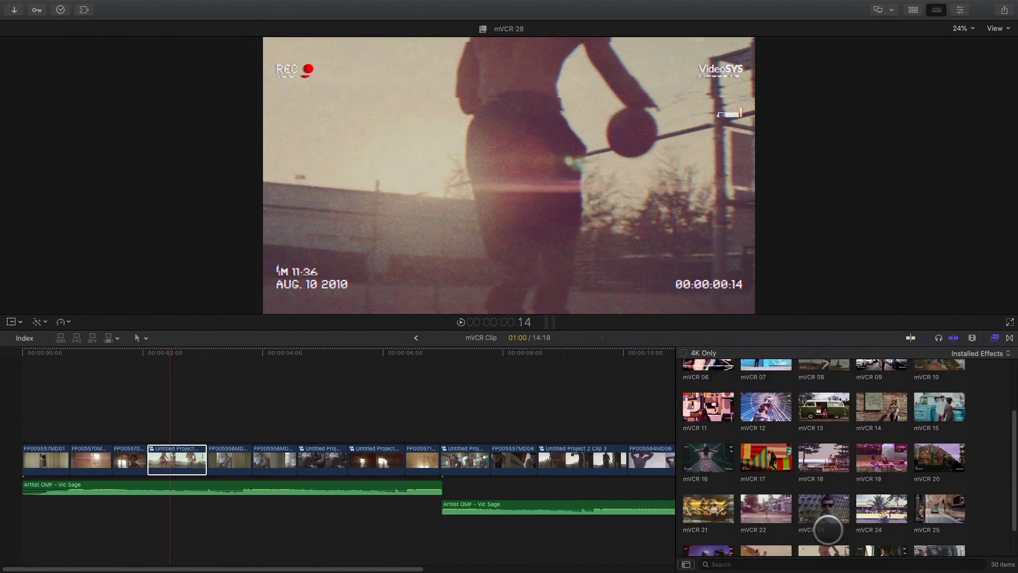
left_click(933, 382)
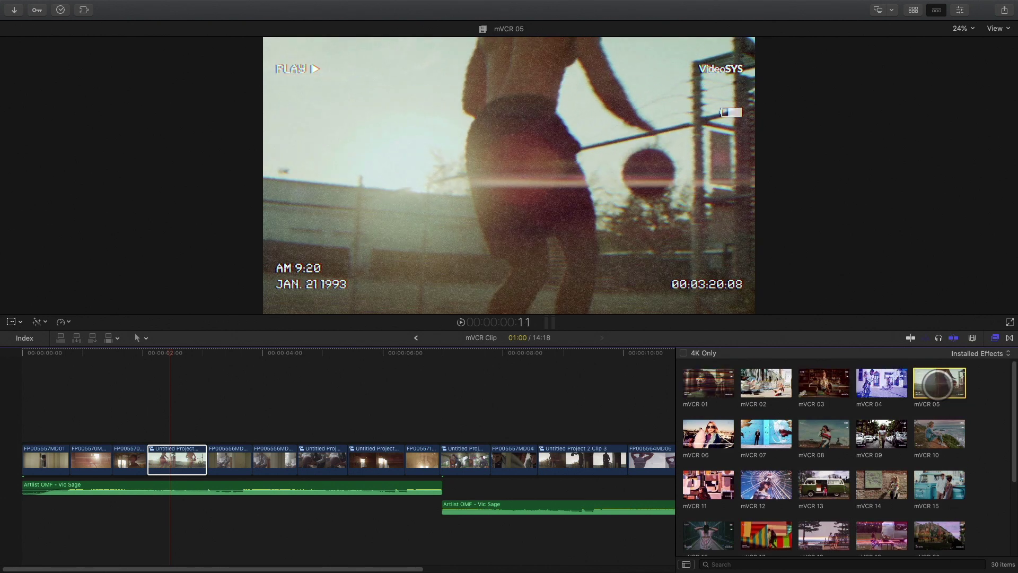
left_click_drag(939, 381, 175, 457)
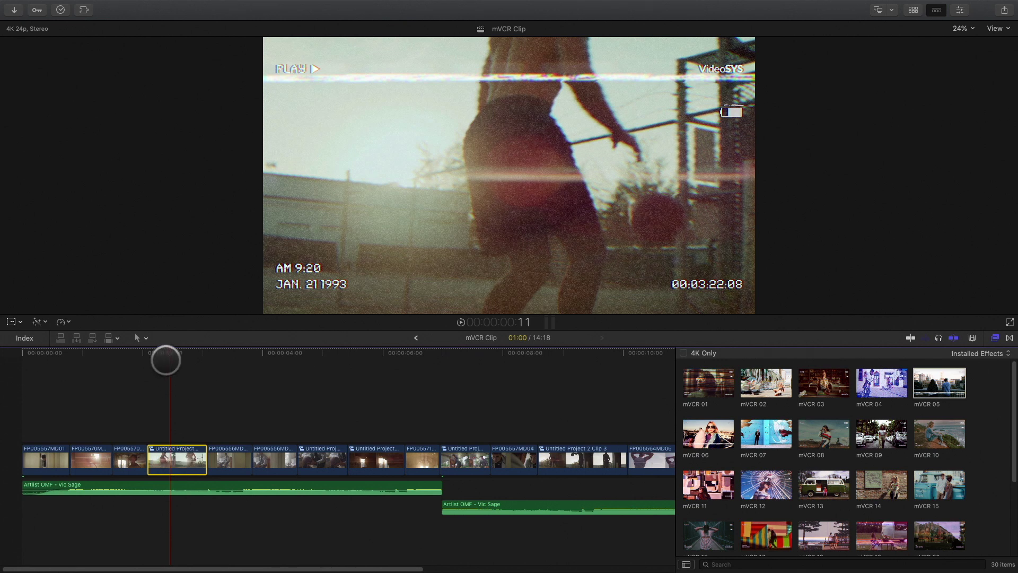
- Replace the effects browser with the inspector for the basketball clip and enlarge the viewer
mouse_move(165, 360)
left_mouse_down()
mouse_move(188, 357)
mouse_move(157, 361)
mouse_move(166, 360)
left_mouse_up()
left_click(995, 338)
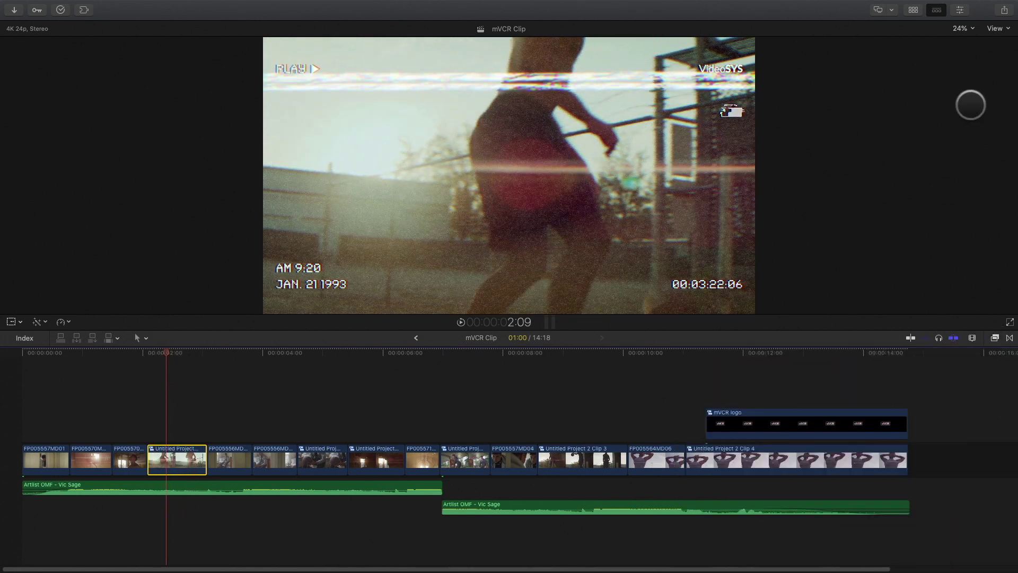
left_click(959, 10)
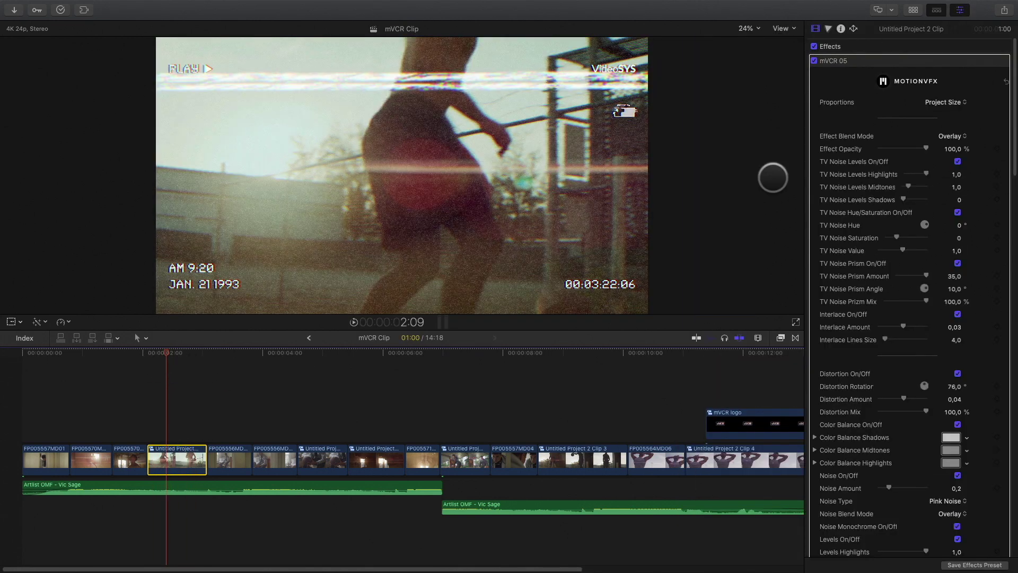
left_click_drag(462, 330, 482, 402)
key("space")
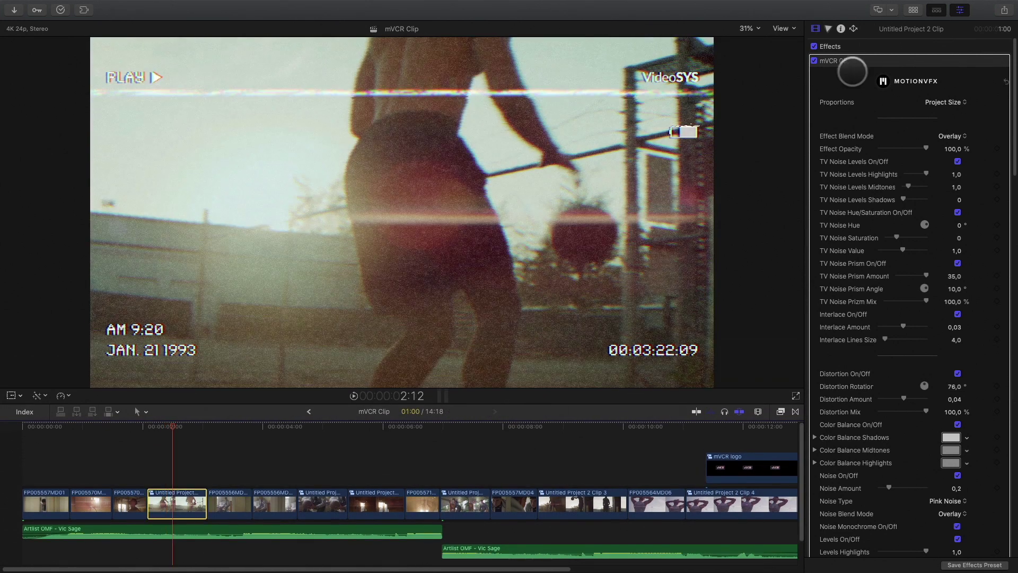
- Review the mVCR 05 parameters and set the effect's Proportions to Framed 4:3
scroll(877, 132, "down", 20)
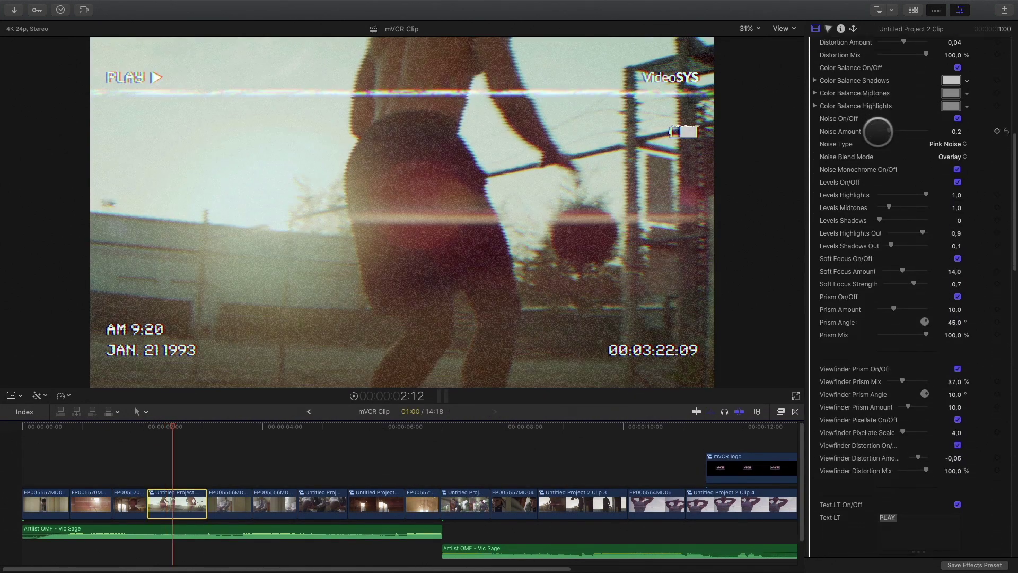
scroll(877, 130, "down", 20)
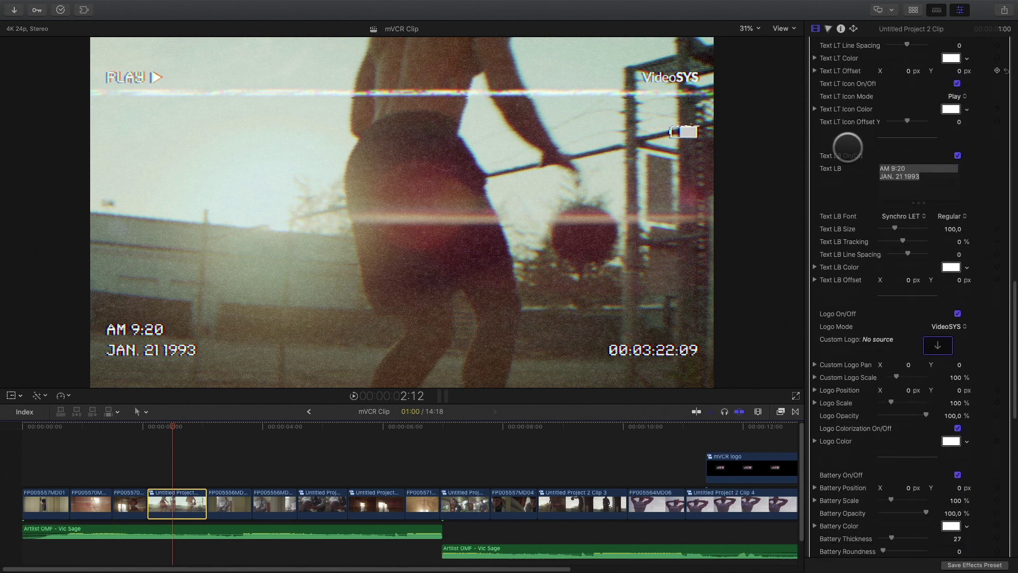
scroll(847, 148, "down", 20)
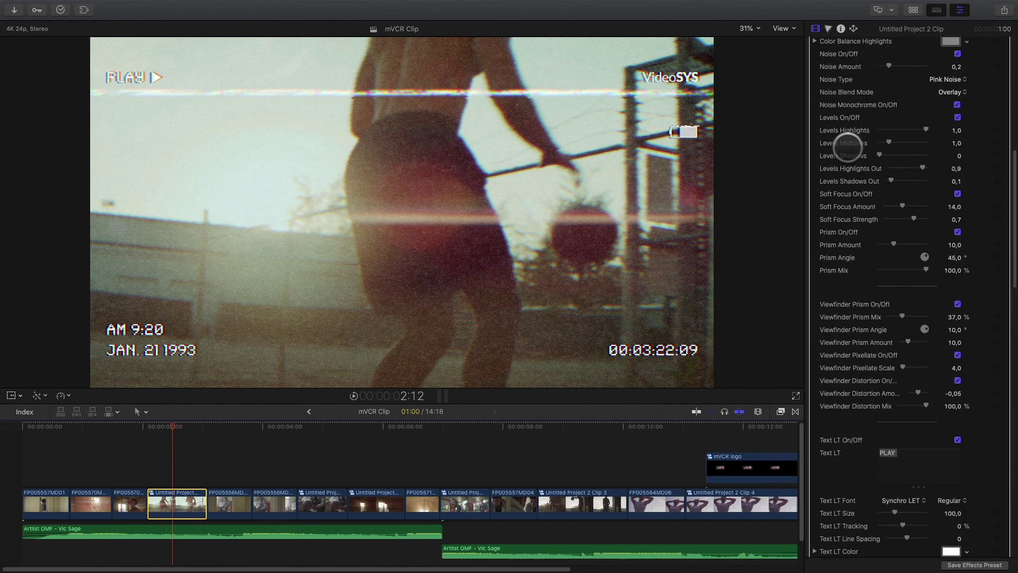
scroll(848, 147, "up", 5)
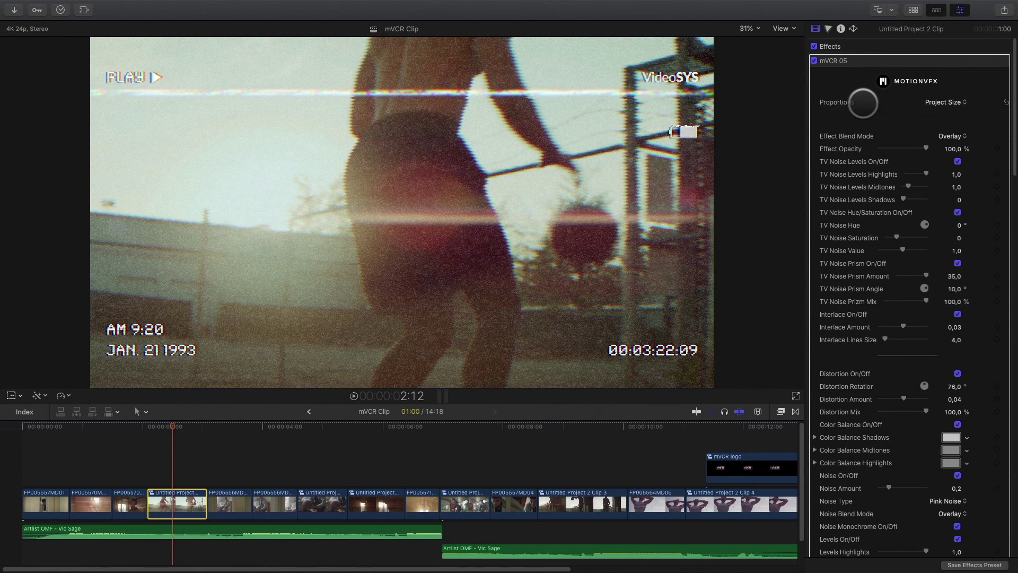
left_click(929, 102)
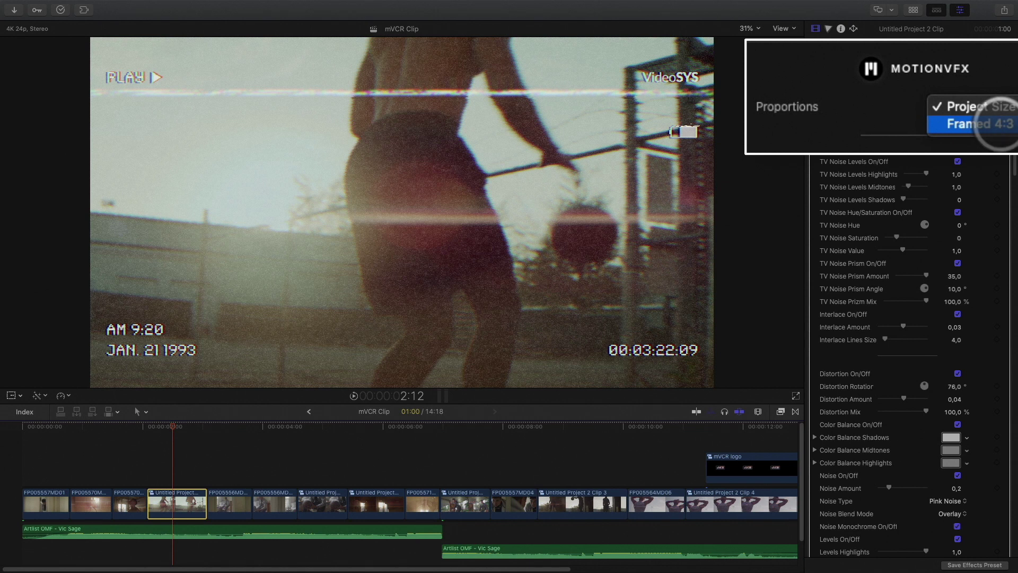
left_click(996, 123)
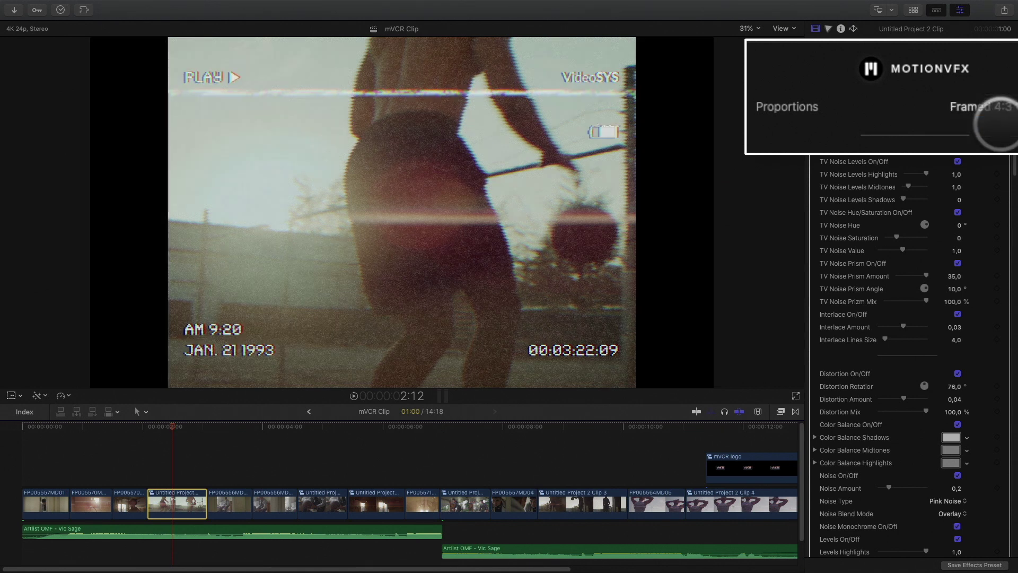
- Try Soft Light and Add as the Effect Blend Mode a few frames earlier, and return it to Overlay
key("Left")
key("Left")
key("Left")
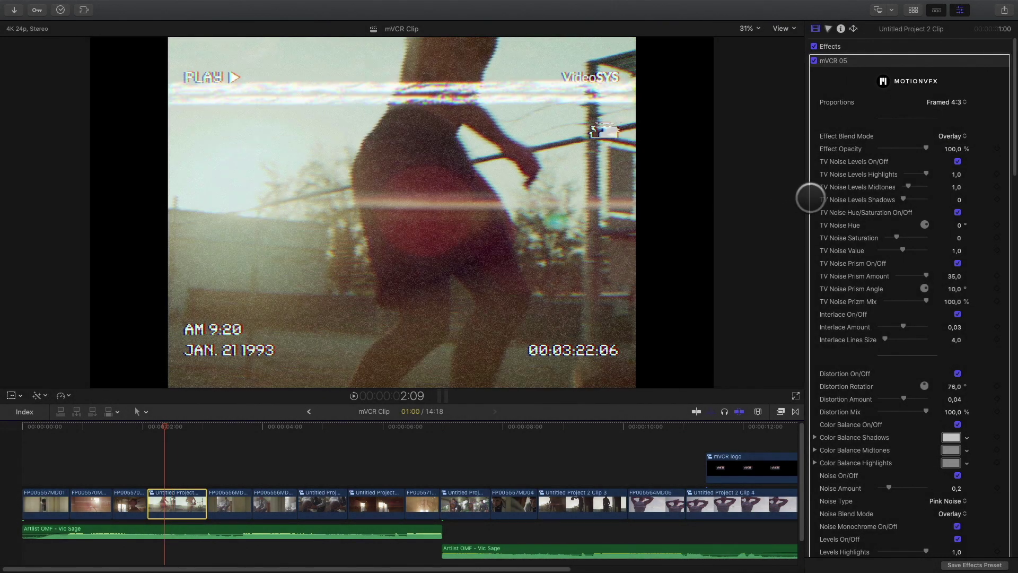
left_click(951, 136)
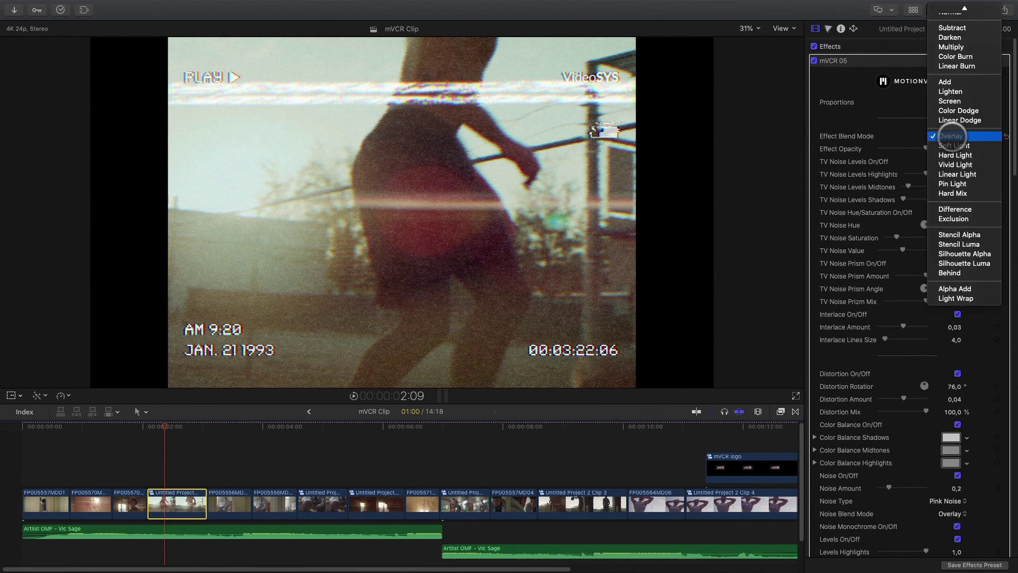
left_click(953, 146)
left_click(952, 136)
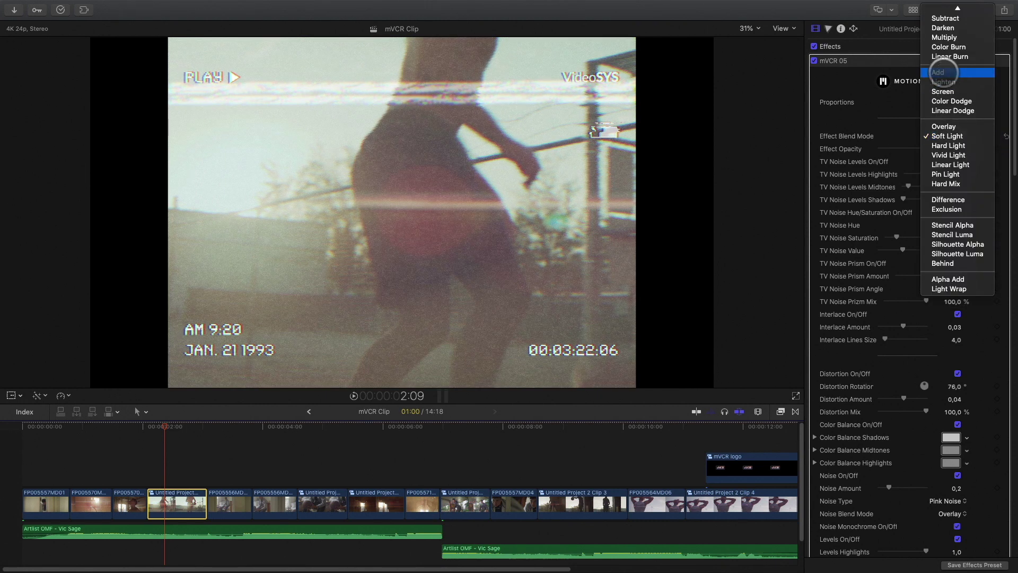
left_click(943, 73)
left_click(956, 136)
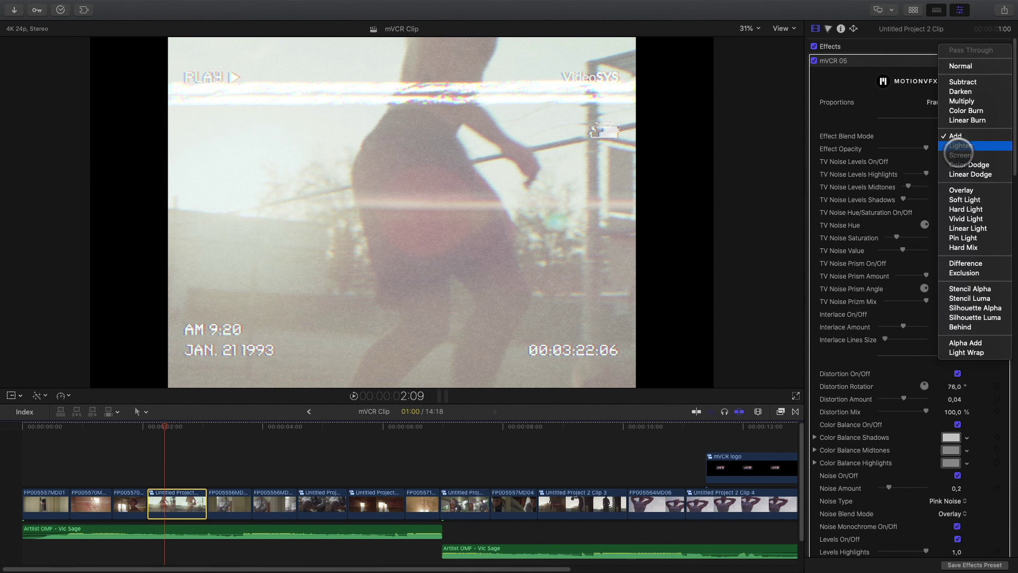
left_click(962, 190)
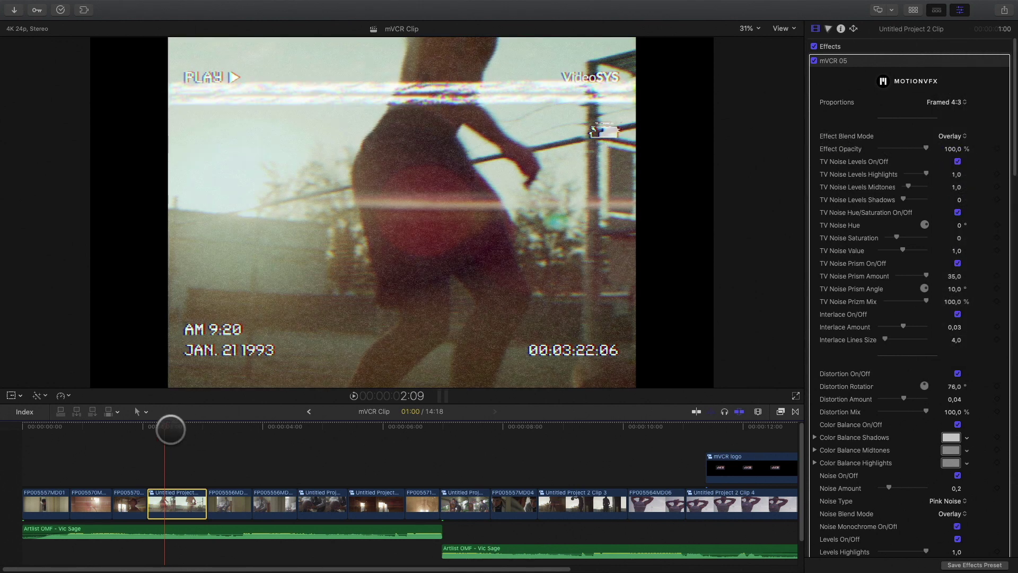
- Set the TV Noise midtones to 1.93, saturation to 1.86, value to 1.08, prism amount to 19, prism angle to 17° and prism mix to 94.22%
mouse_move(169, 426)
left_mouse_down()
mouse_move(180, 427)
mouse_move(159, 427)
left_mouse_up()
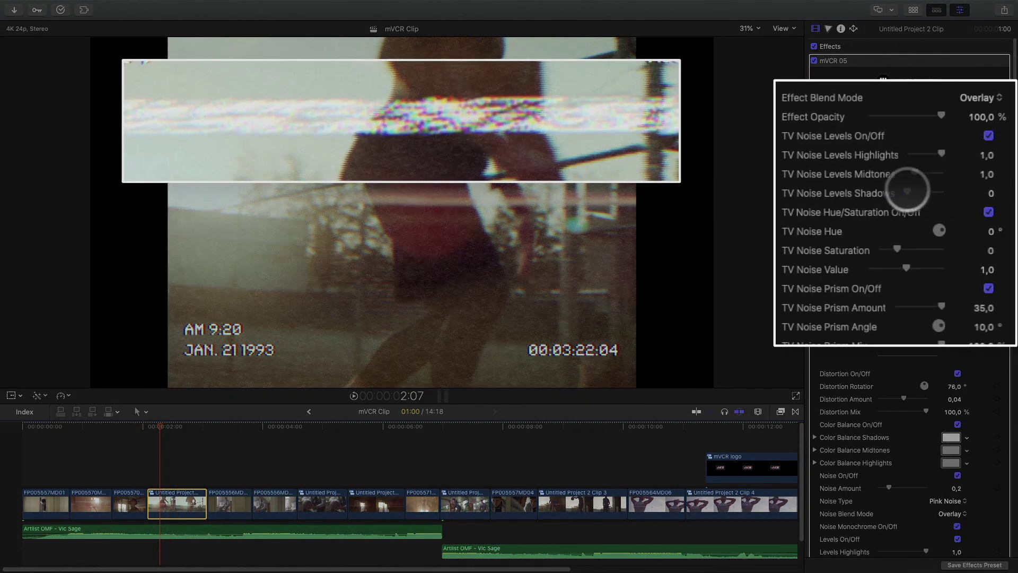
mouse_move(913, 174)
left_mouse_down()
mouse_move(932, 164)
mouse_move(909, 170)
mouse_move(906, 191)
left_mouse_up()
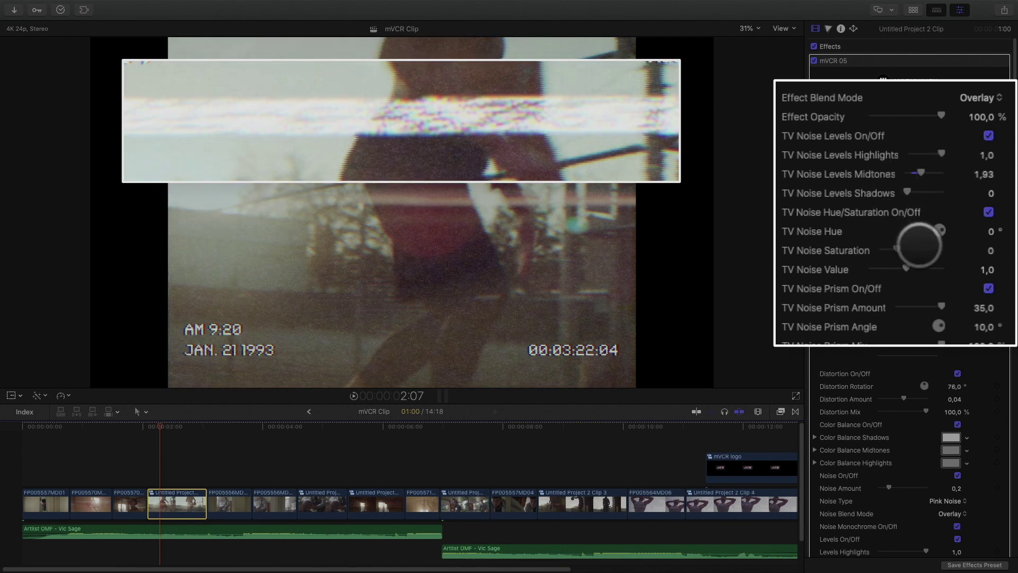
left_click_drag(988, 231, 988, 212)
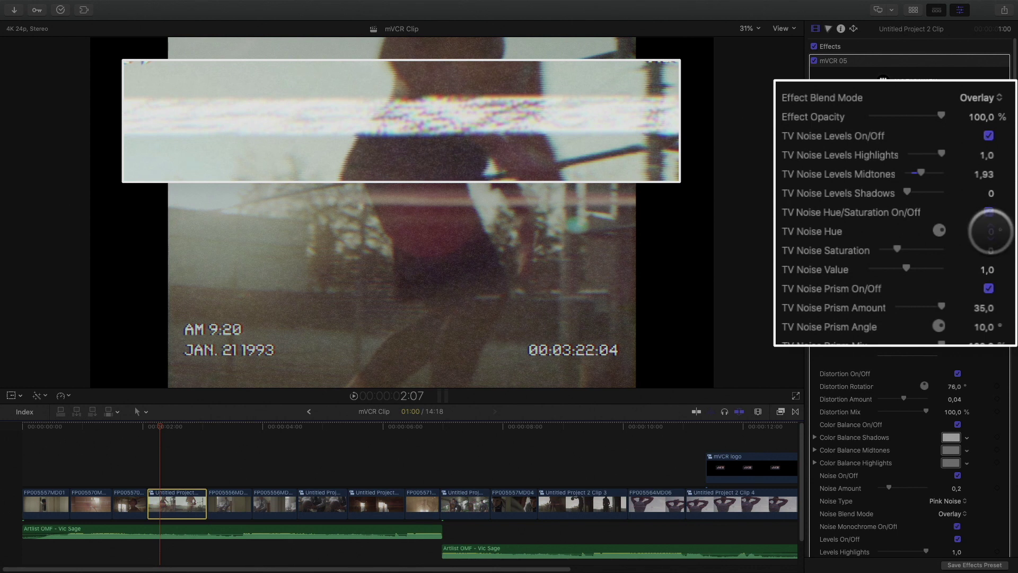
left_click_drag(897, 249, 909, 269)
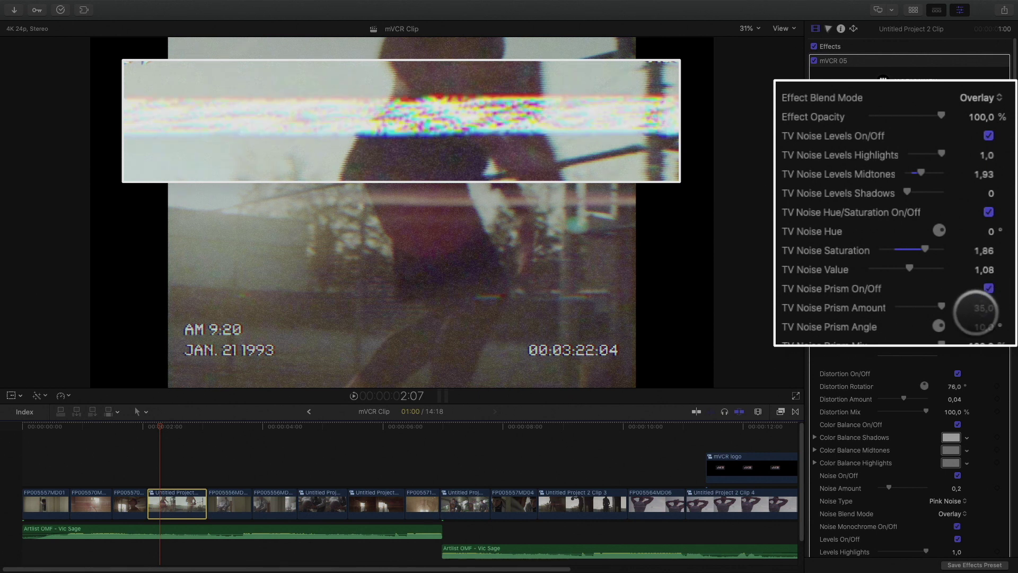
left_click_drag(940, 306, 923, 306)
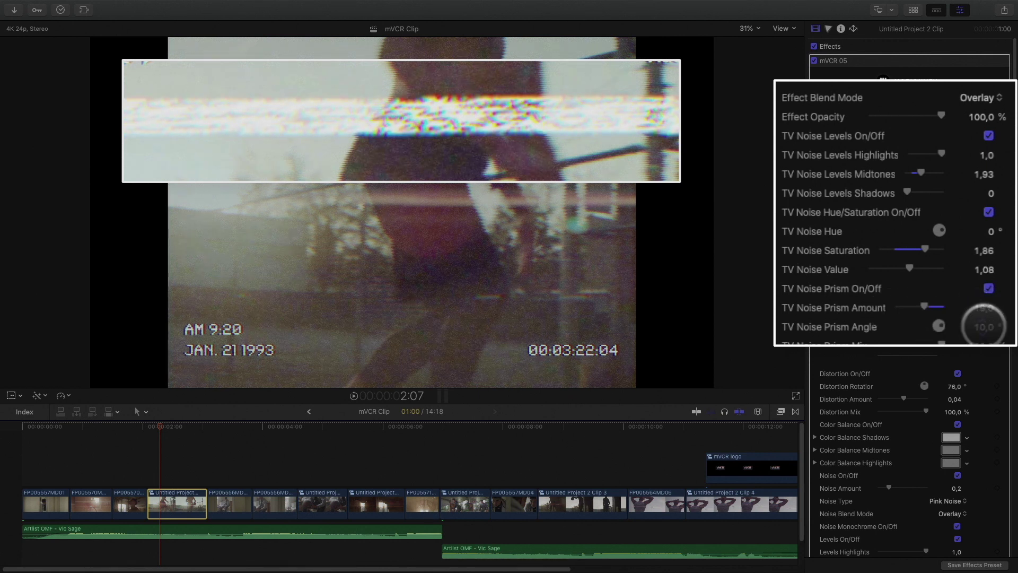
left_click_drag(983, 326, 944, 347)
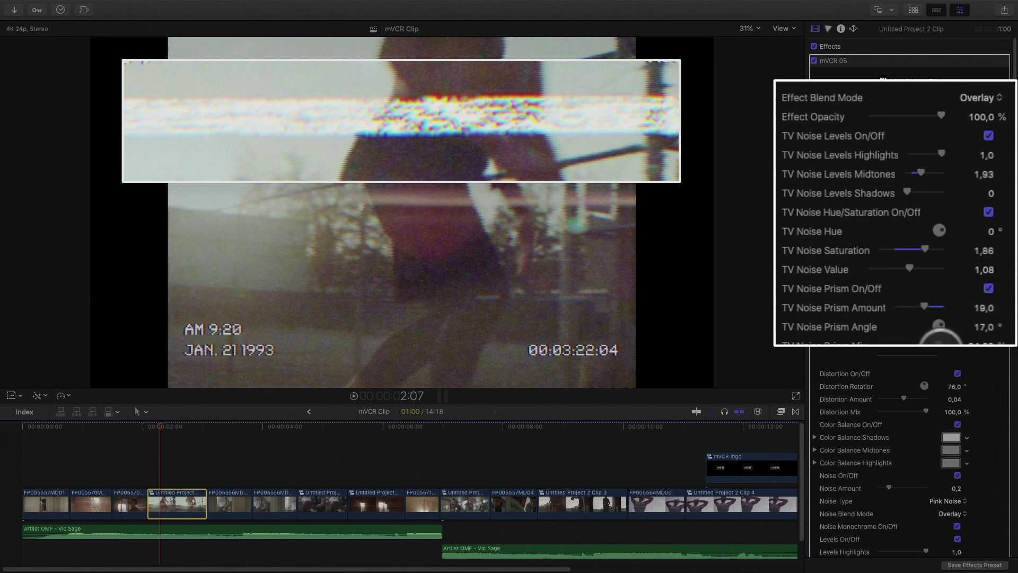
- Toggle Interlace off and on, try an Interlace Lines Size of 9, and reset the line size to its default
left_click(958, 314)
left_click(958, 314)
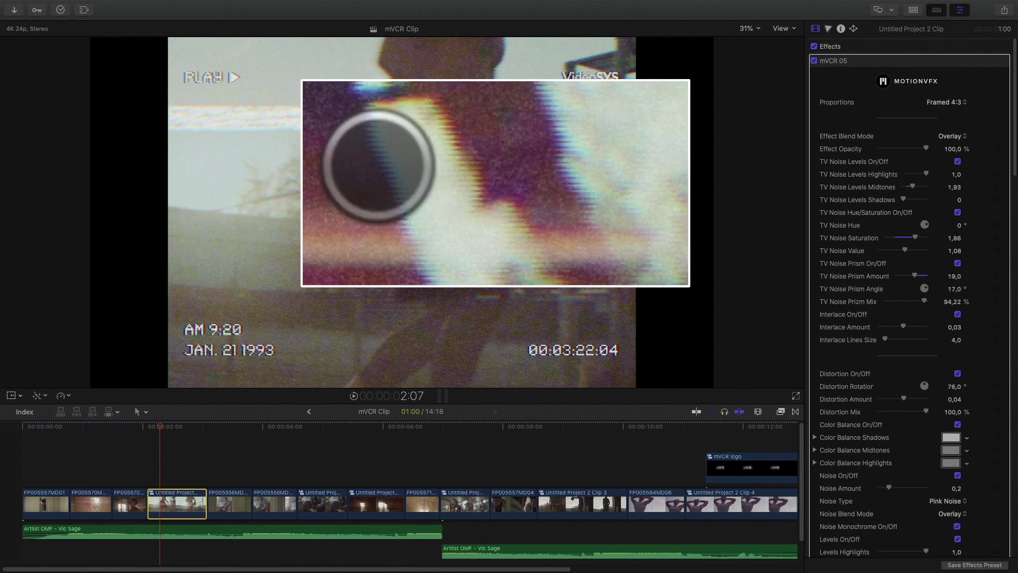
mouse_move(887, 340)
left_mouse_down()
mouse_move(918, 343)
mouse_move(885, 341)
left_mouse_up()
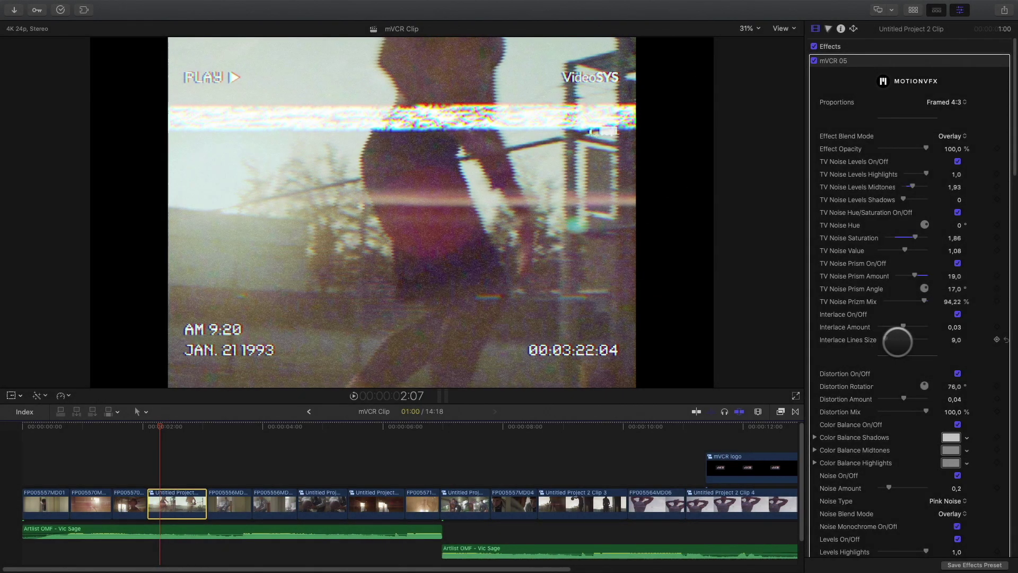
left_click(1006, 339)
- Toggle Distortion off and on, and set the Distortion Amount to 0.09 and the Distortion Rotation to -37°
scroll(888, 357, "down", 10)
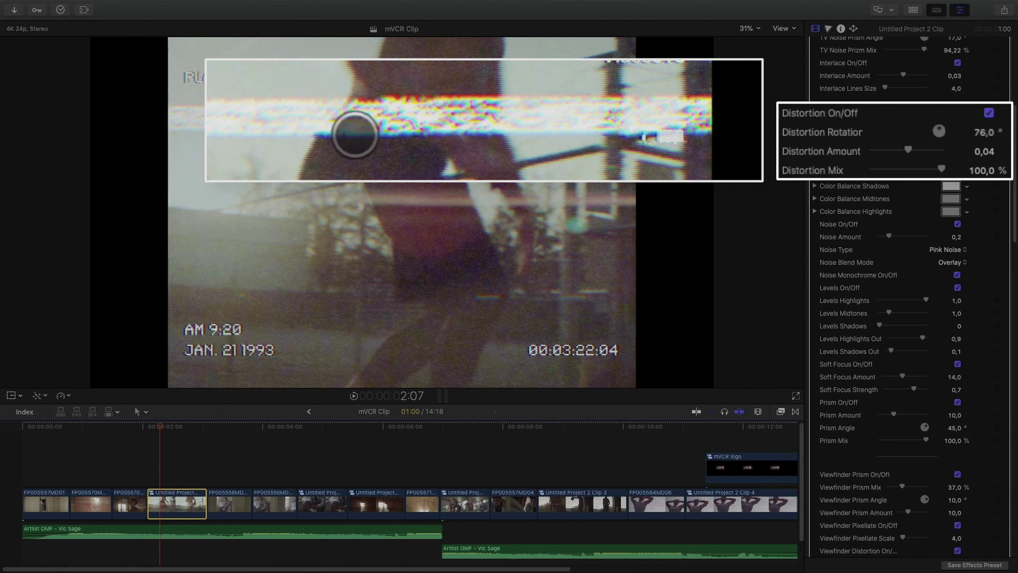
left_click(988, 113)
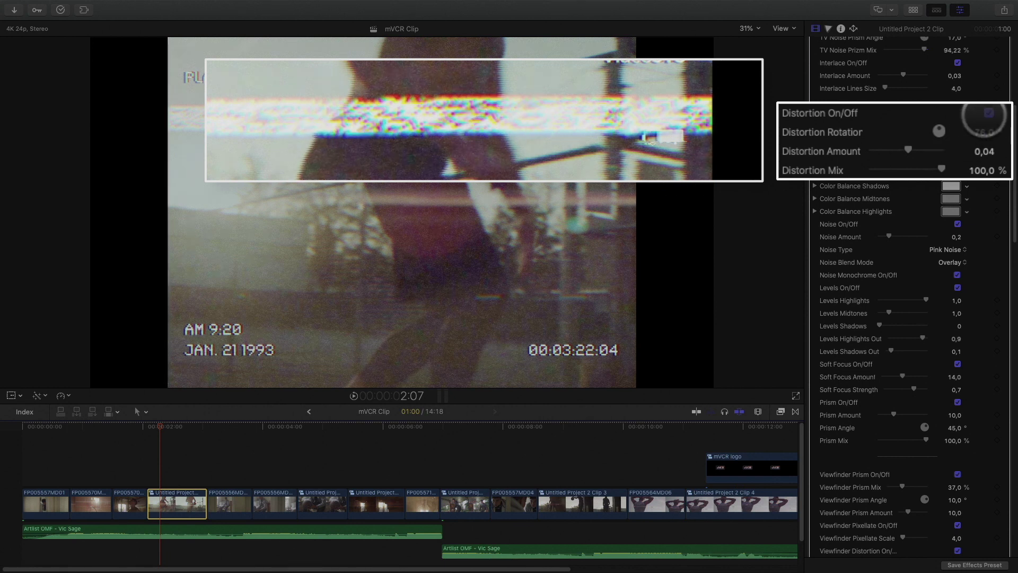
left_click(988, 113)
mouse_move(908, 150)
left_mouse_down()
mouse_move(979, 149)
mouse_move(905, 163)
mouse_move(912, 155)
left_mouse_up()
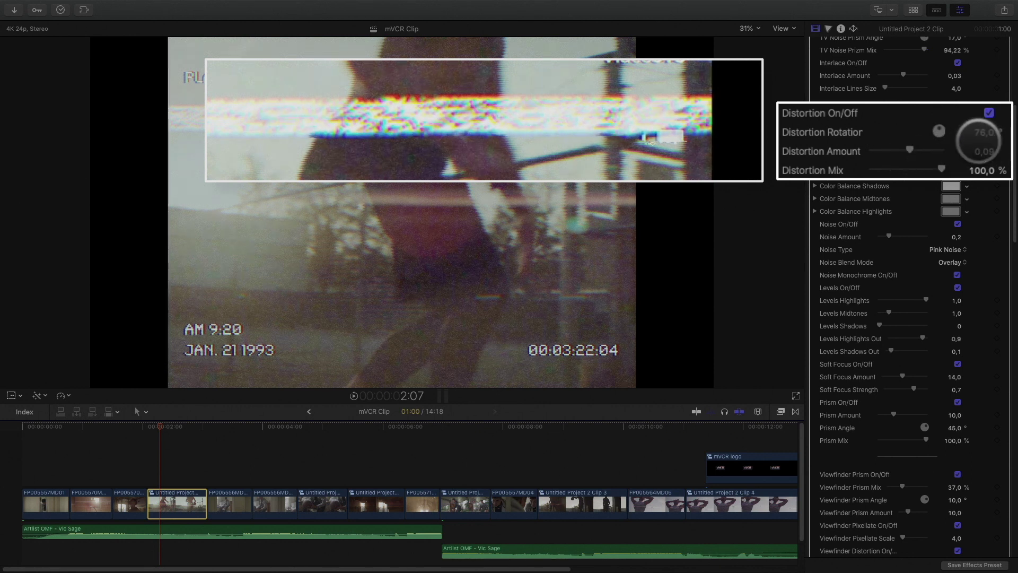
left_click_drag(981, 133, 982, 132)
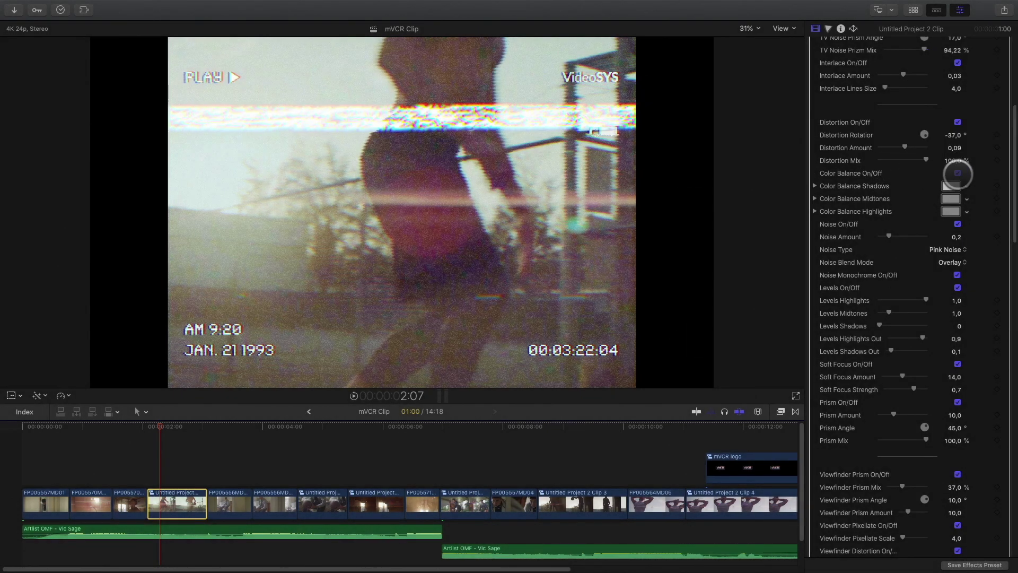
- Toggle Color Balance off and on, and try a pale green tint for the Color Balance Shadows
left_click(957, 174)
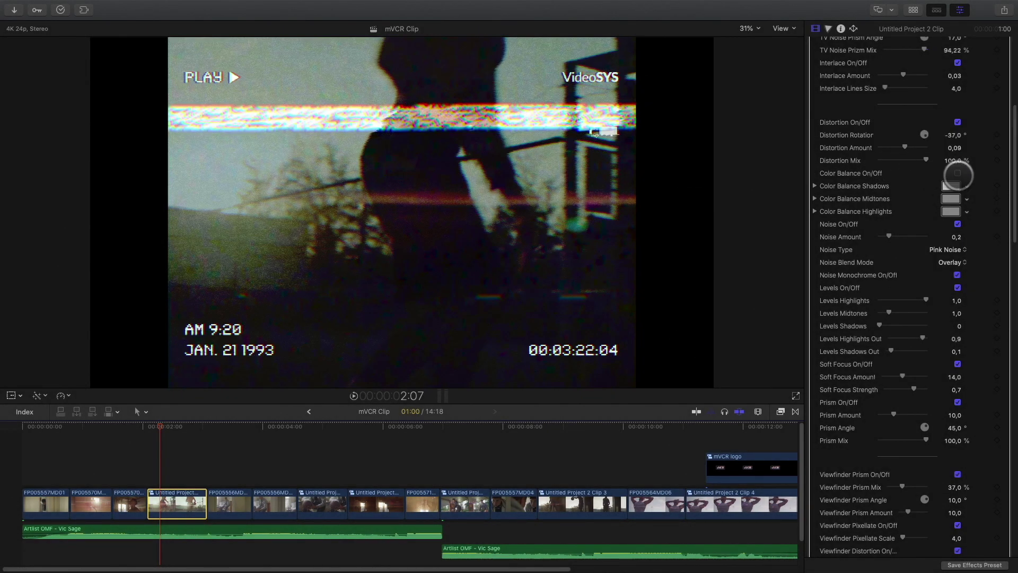
left_click(958, 174)
left_click(951, 186)
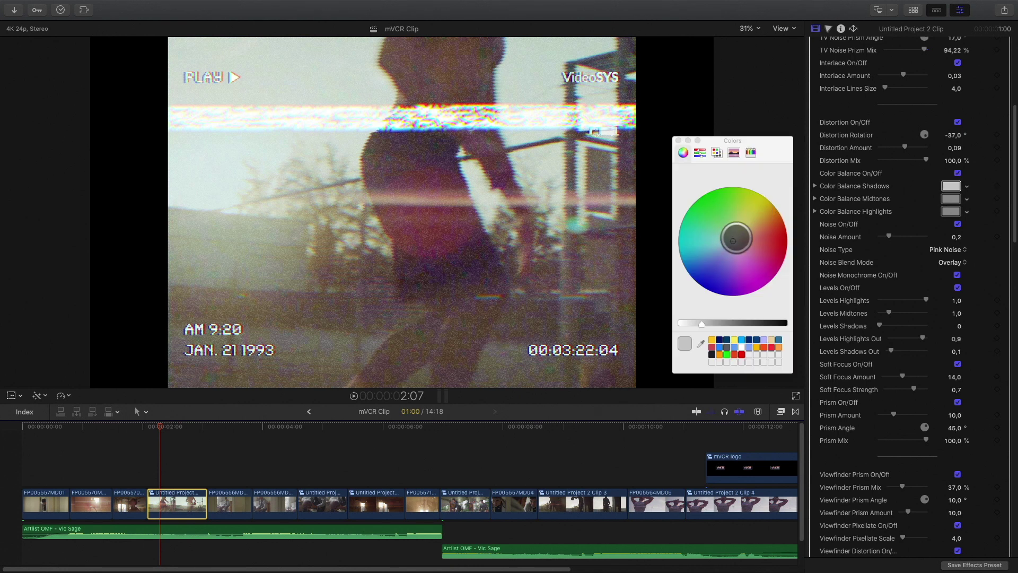
mouse_move(732, 241)
left_mouse_down()
mouse_move(731, 232)
mouse_move(754, 249)
mouse_move(730, 237)
left_mouse_up()
left_click(700, 343)
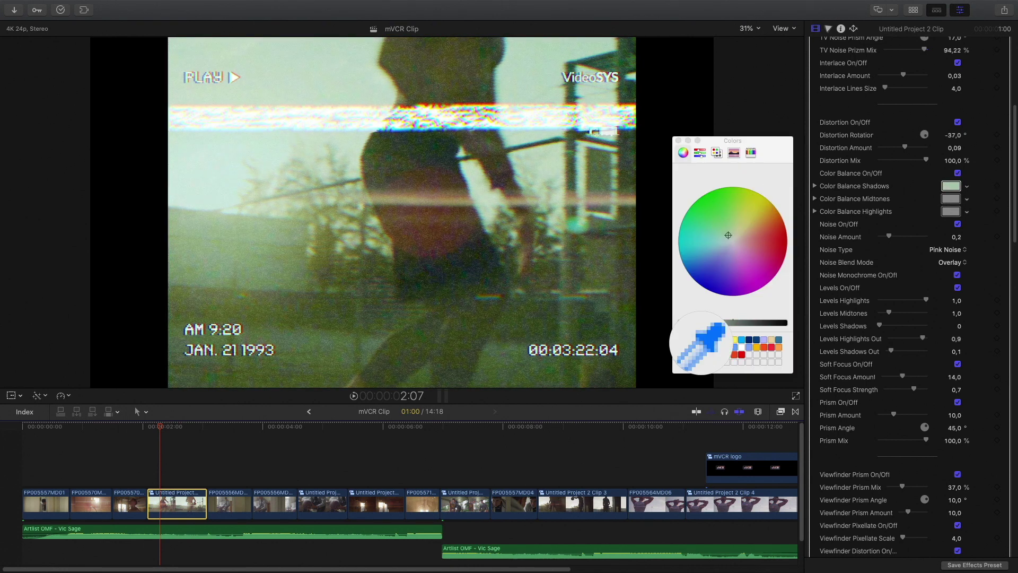
left_click(472, 175)
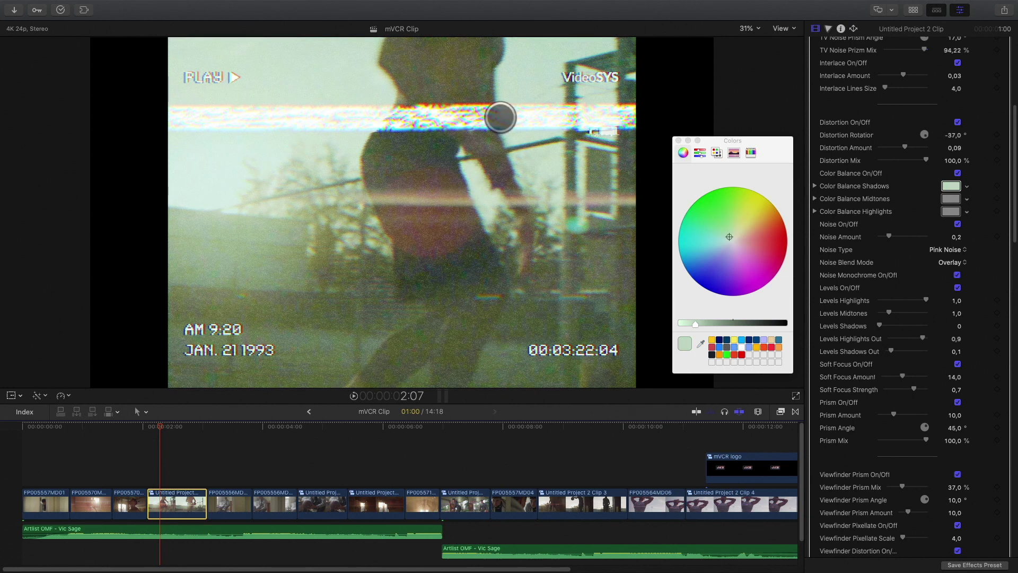
left_click(679, 141)
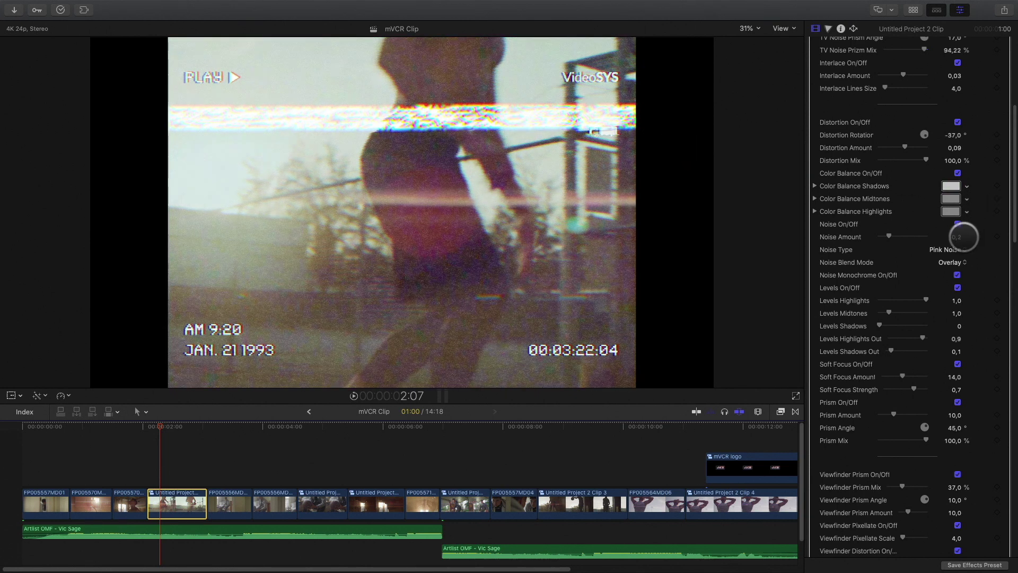
- Toggle Noise off and on, and set the Noise Amount to 0.18
left_click(993, 216)
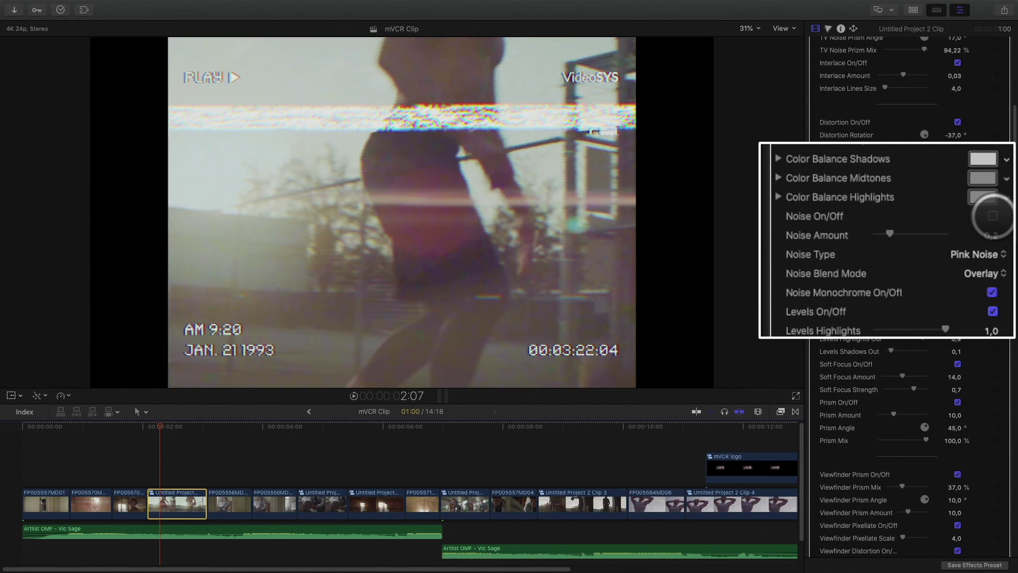
left_click(992, 215)
mouse_move(890, 233)
left_mouse_down()
mouse_move(899, 235)
mouse_move(867, 236)
mouse_move(931, 233)
mouse_move(888, 235)
left_mouse_up()
- Try TV static and Gaussian Noise (Film Grain) as the Noise Type, and return it to Pink Noise
left_click(965, 257)
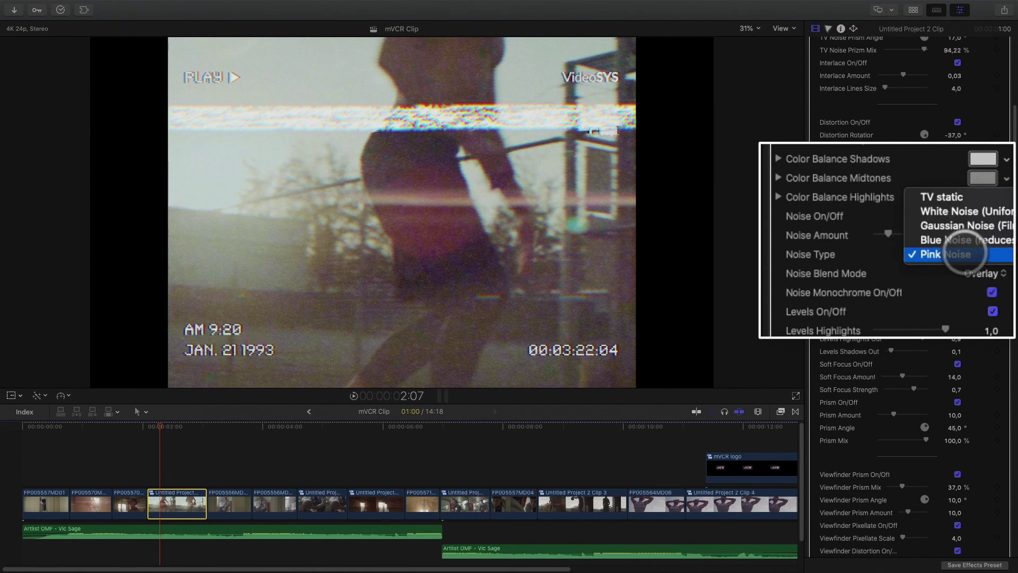
left_click(954, 197)
left_click(966, 254)
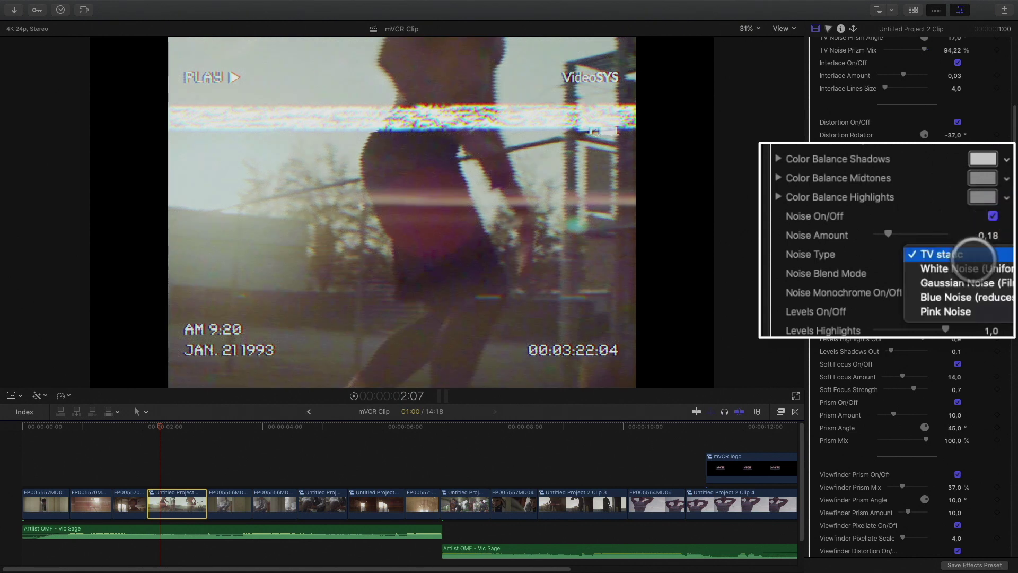
left_click(970, 284)
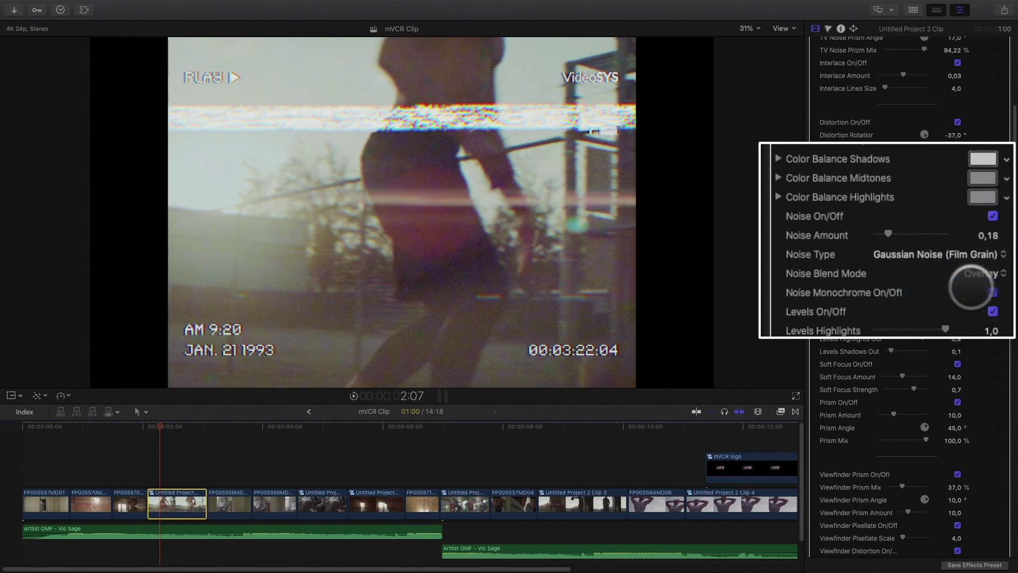
left_click(969, 257)
left_click(964, 282)
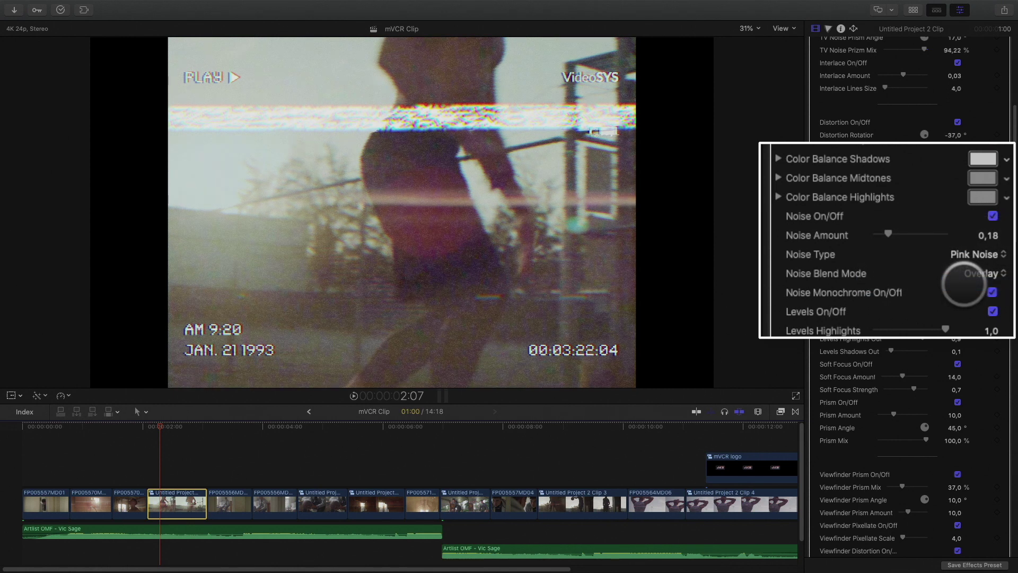
- Try Soft Light as the Noise Blend Mode and return it to Overlay
left_click(964, 283)
left_click(977, 288)
left_click(973, 273)
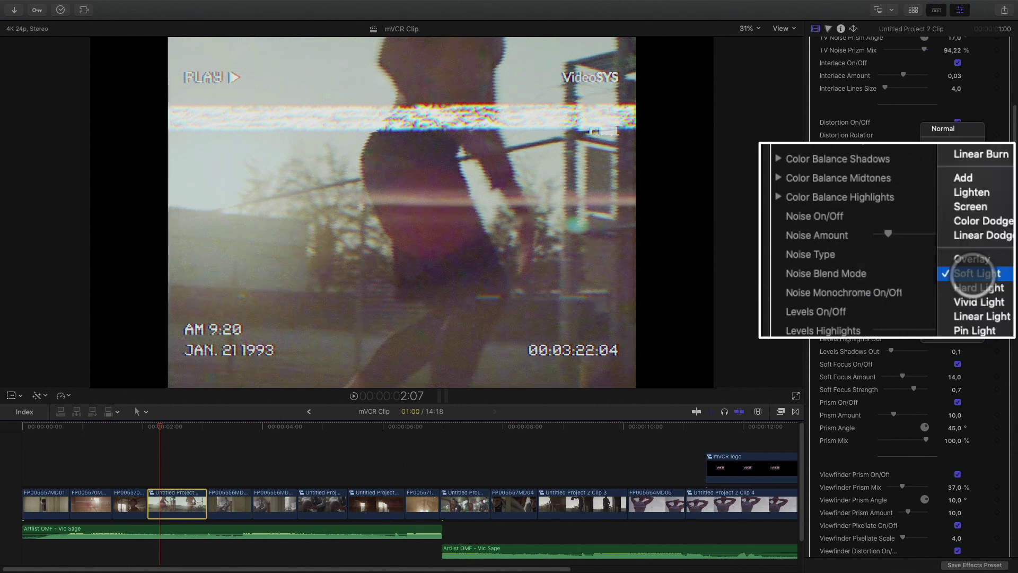
left_click(973, 259)
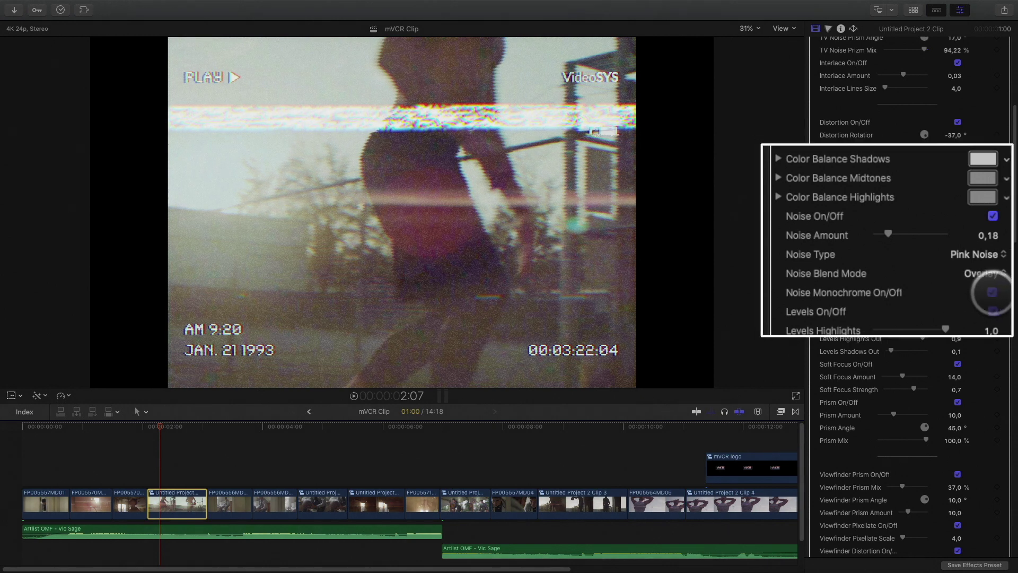
- Toggle Levels off and on, and set the Levels Highlights to 0.97 and Levels Midtones to 0.87
left_click(957, 276)
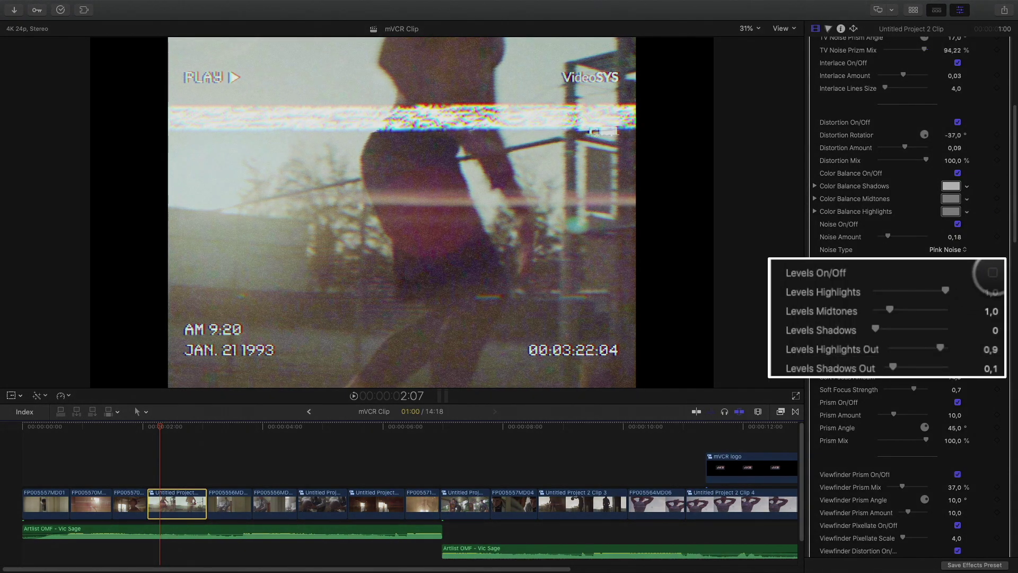
left_click(957, 262)
left_click_drag(890, 287, 934, 289)
- Toggle Soft Focus off and on, and set the Soft Focus Amount to 16
scroll(908, 354, "down", 4)
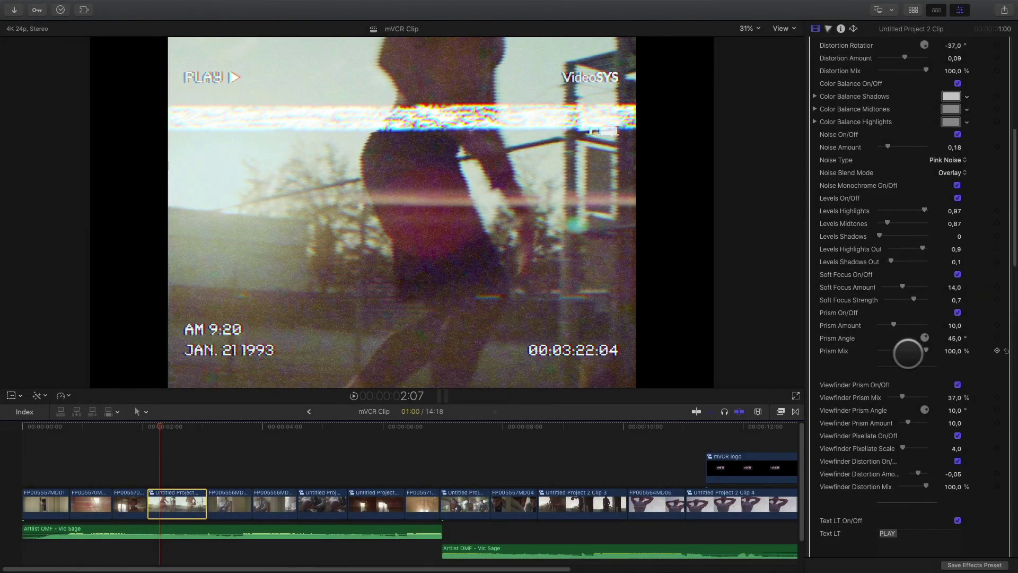
left_click(957, 274)
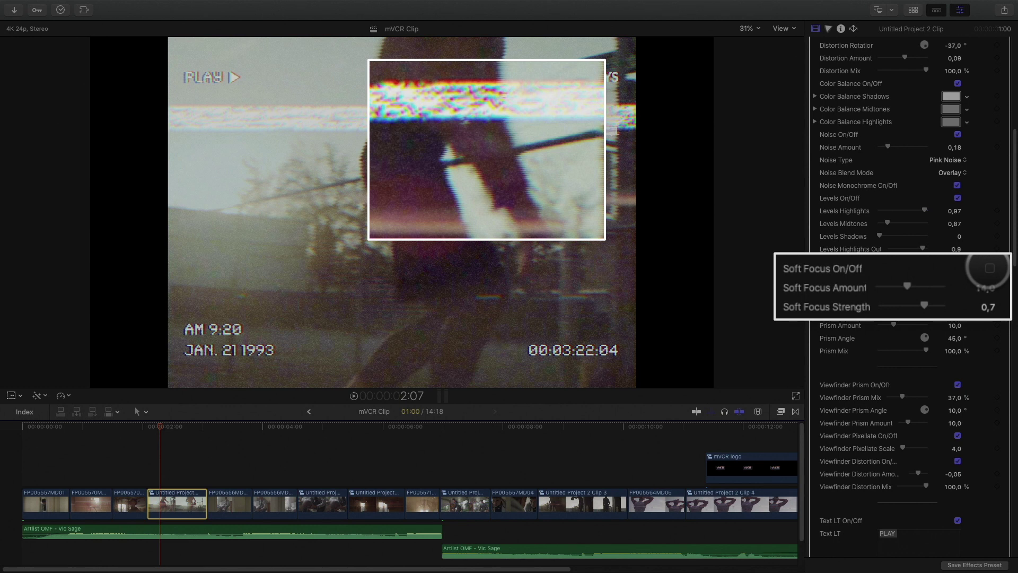
left_click(990, 268)
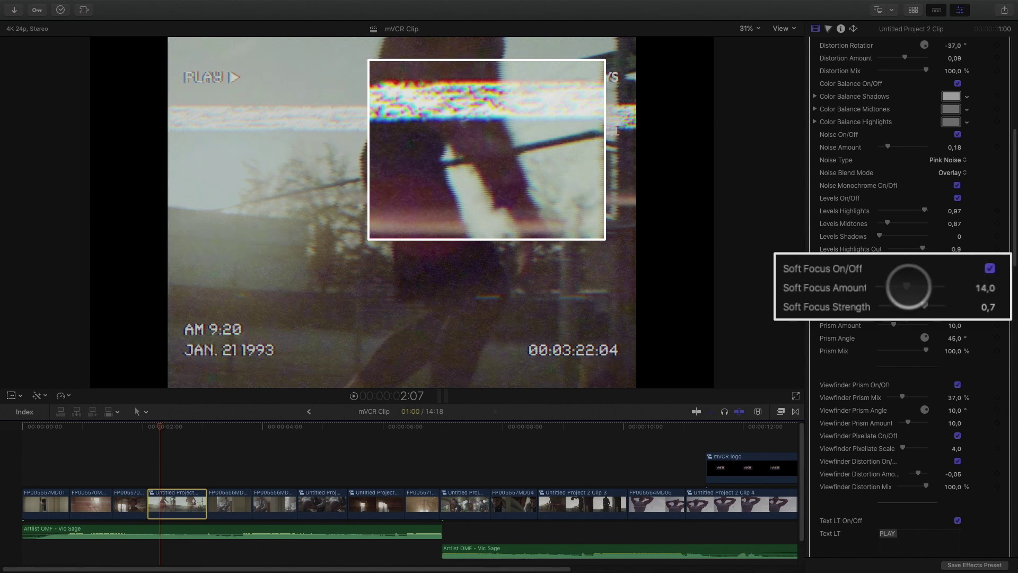
mouse_move(907, 287)
left_mouse_down()
mouse_move(936, 288)
mouse_move(848, 291)
mouse_move(909, 300)
left_mouse_up()
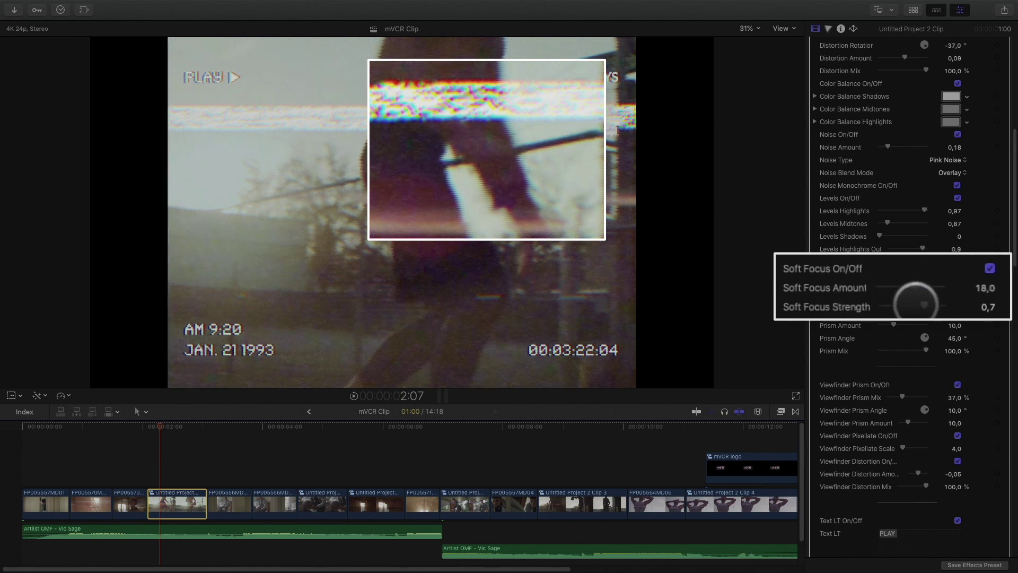
- Move the playhead to 2:11 and set the Viewfinder Prism Mix to 37.63%, its angle to 48° and its amount to 7
mouse_move(166, 424)
left_mouse_down()
mouse_move(177, 424)
mouse_move(168, 427)
left_mouse_up()
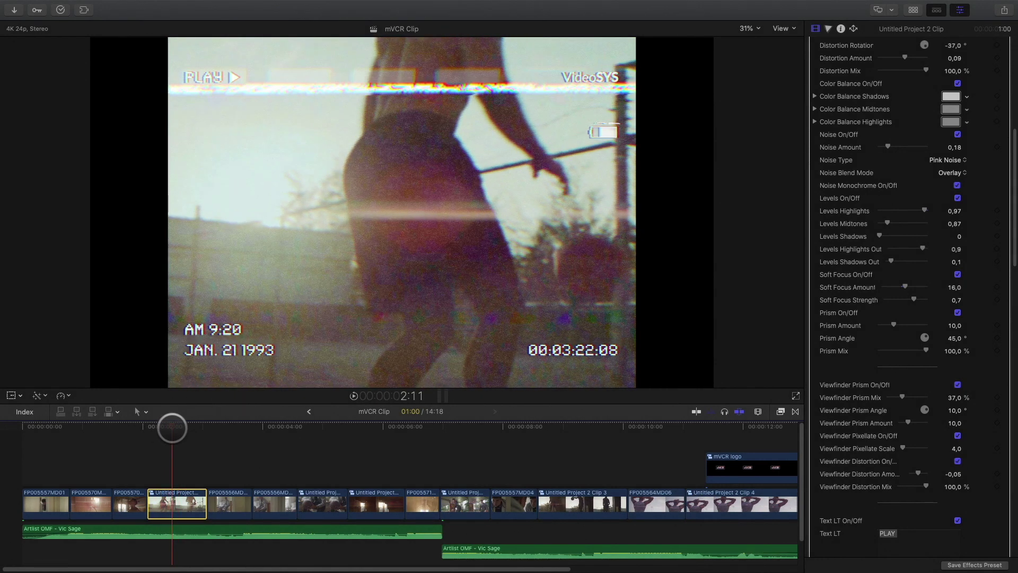
scroll(900, 400, "down", 5)
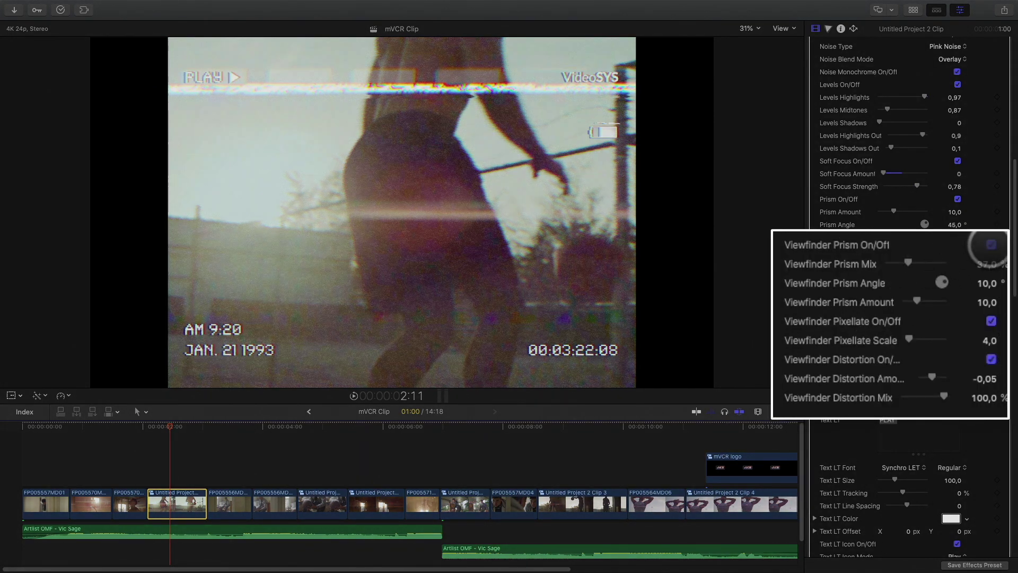
left_click(990, 245)
mouse_move(908, 263)
left_mouse_down()
mouse_move(977, 263)
mouse_move(901, 273)
left_mouse_up()
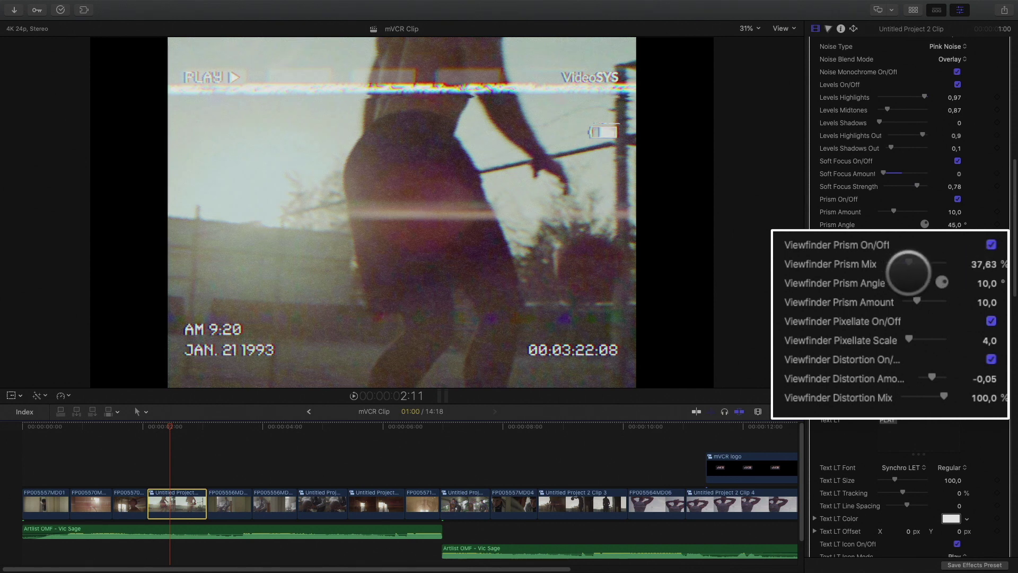
left_click_drag(983, 282, 984, 285)
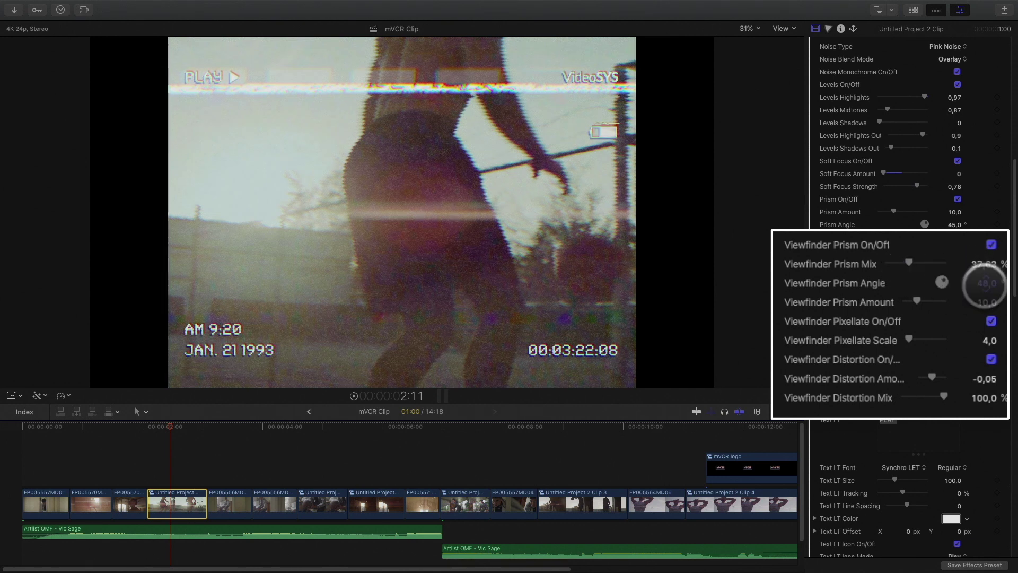
mouse_move(918, 300)
left_mouse_down()
mouse_move(945, 297)
mouse_move(916, 305)
left_mouse_up()
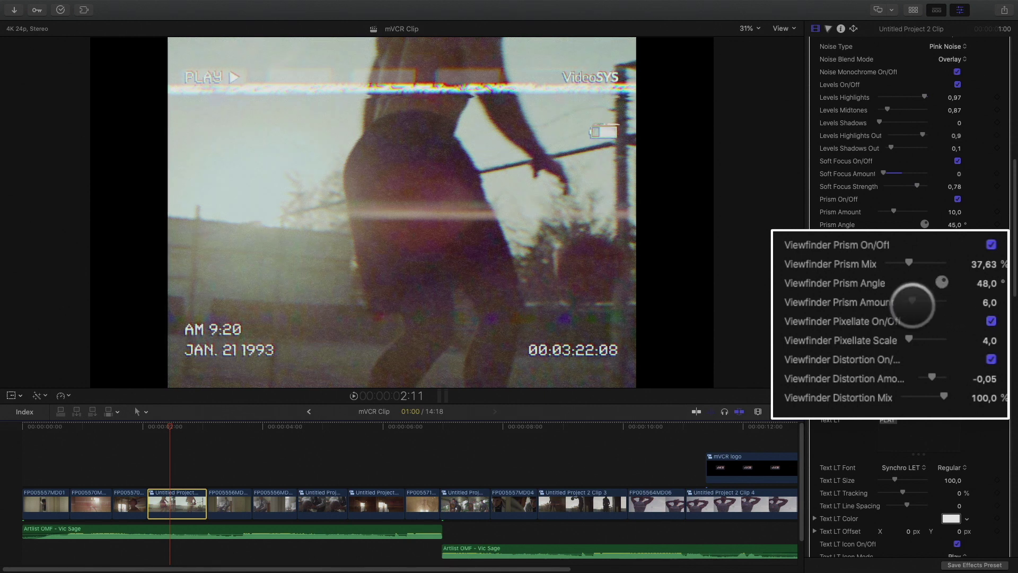
- Toggle Viewfinder Pixellate off and on, and set its scale to 6 and the Viewfinder Distortion Amount to -0.18
left_click(990, 321)
left_click(990, 320)
mouse_move(908, 338)
left_mouse_down()
mouse_move(921, 339)
mouse_move(909, 339)
left_mouse_up()
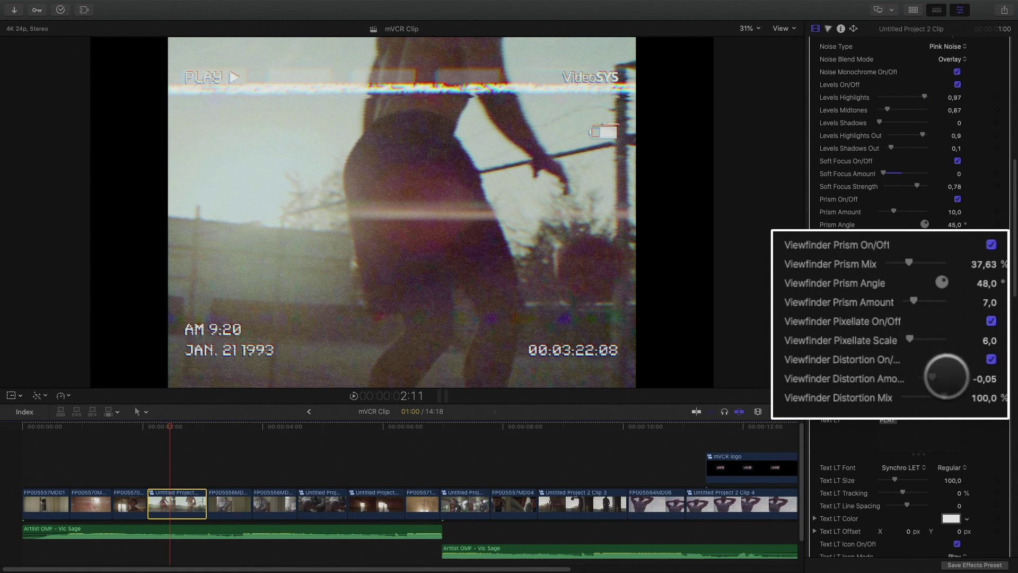
left_click_drag(928, 377, 940, 377)
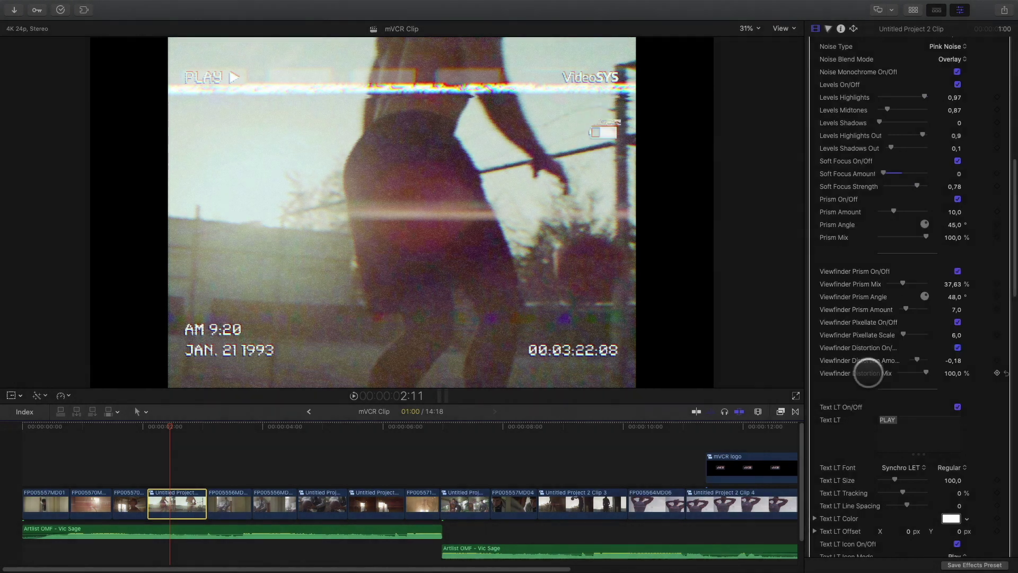
- Try LECTURE as the Text LT wording and restore it to PLAY
scroll(857, 378, "down", 5)
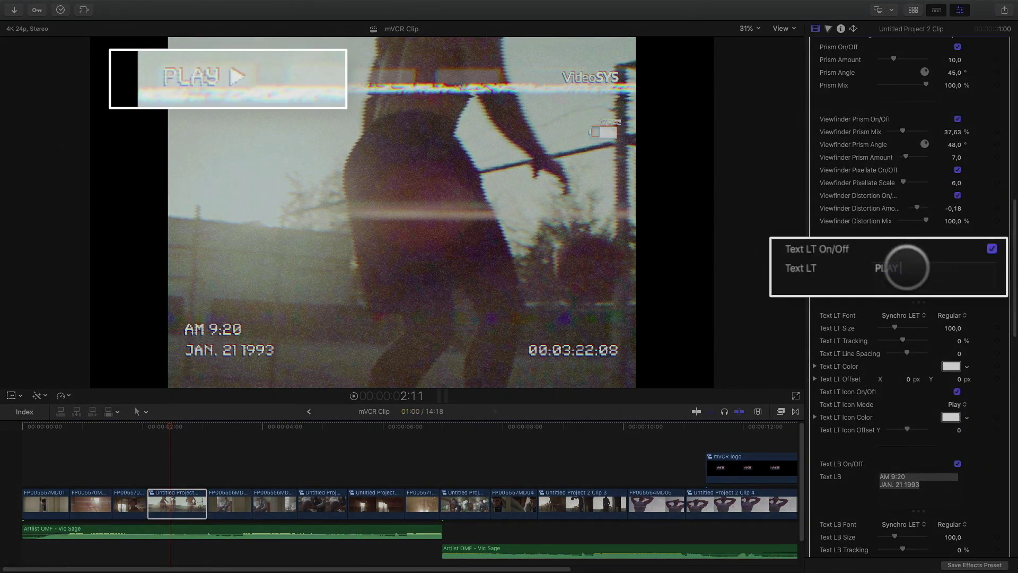
left_click_drag(901, 266, 837, 268)
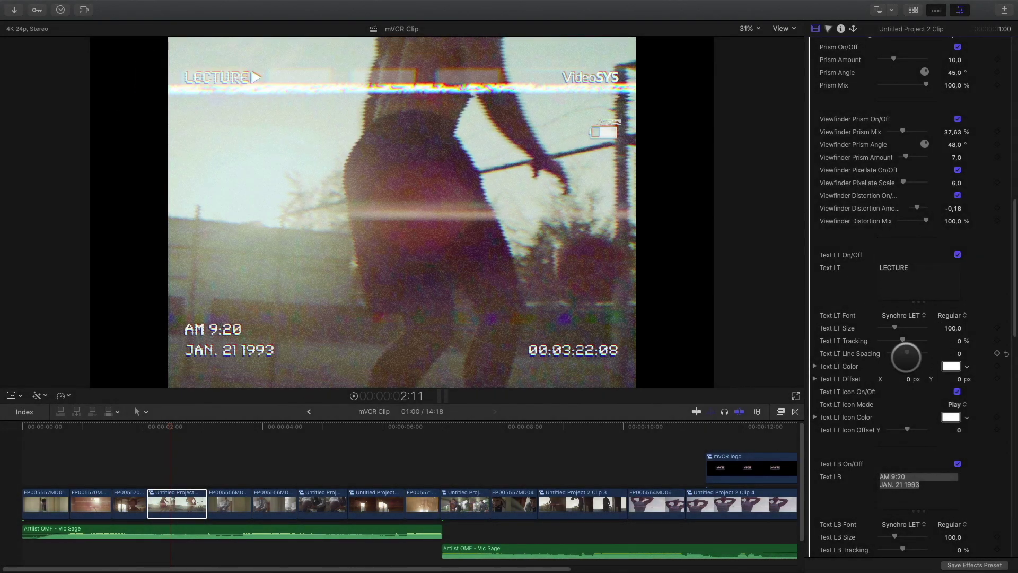
key("super+a")
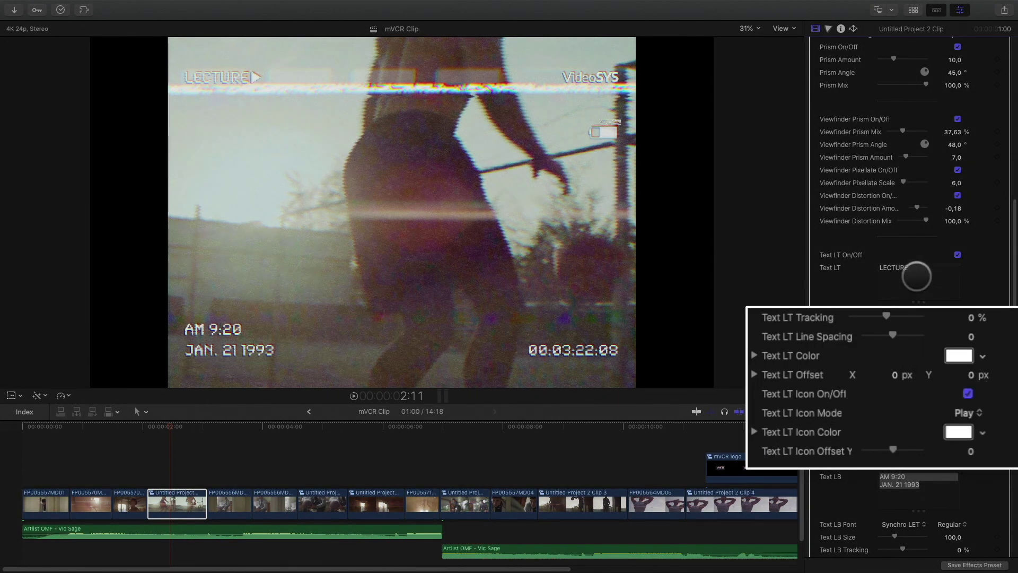
type("PLAY")
- Try Fast Forward, Rewind, Stop and Record as the Text LT Icon Mode and restore it to Play
left_click(964, 413)
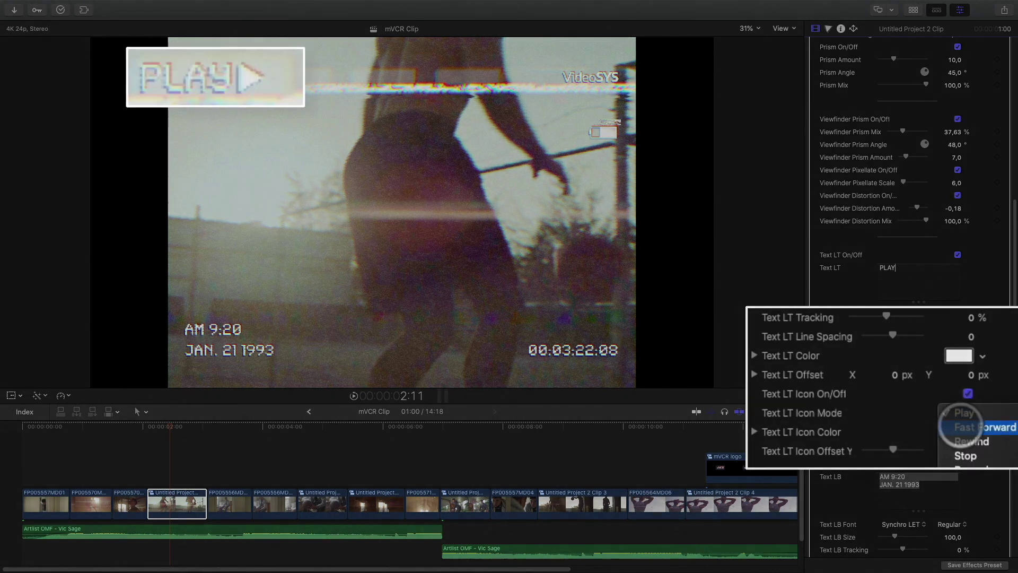
left_click(959, 421)
left_click(961, 422)
left_click(938, 427)
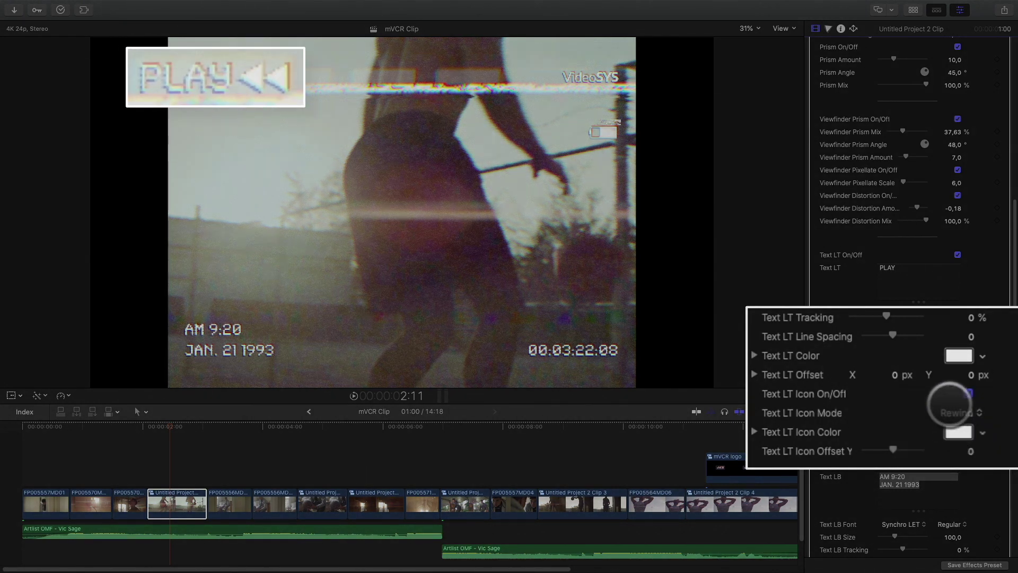
left_click(952, 419)
left_click(954, 427)
left_click(958, 414)
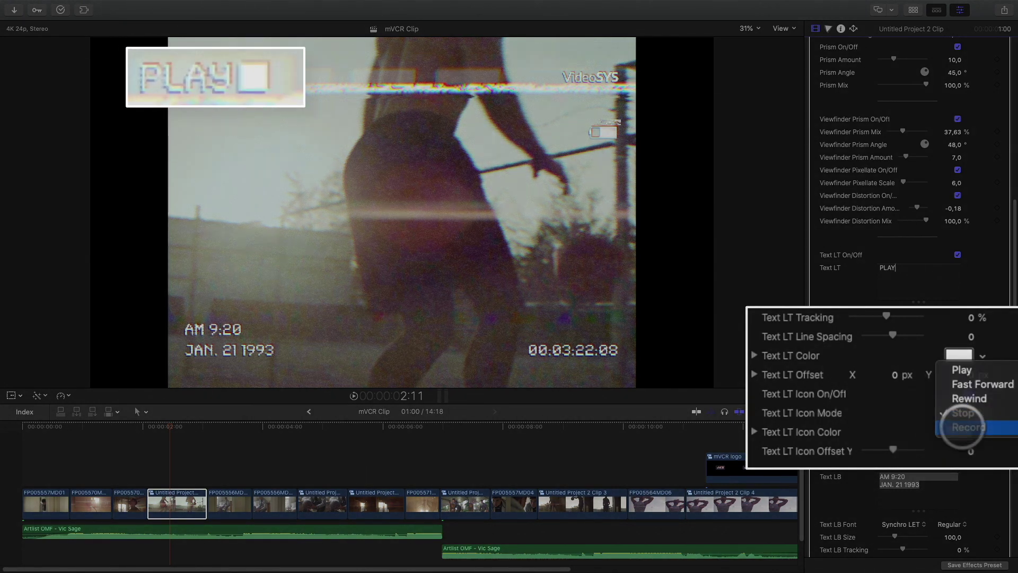
left_click(960, 426)
left_click(945, 412)
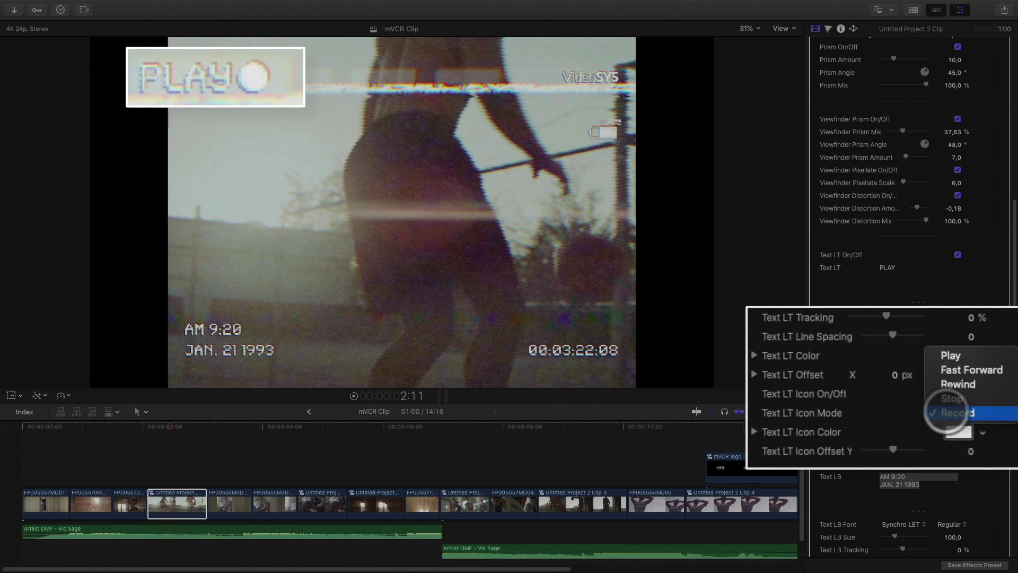
left_click(951, 355)
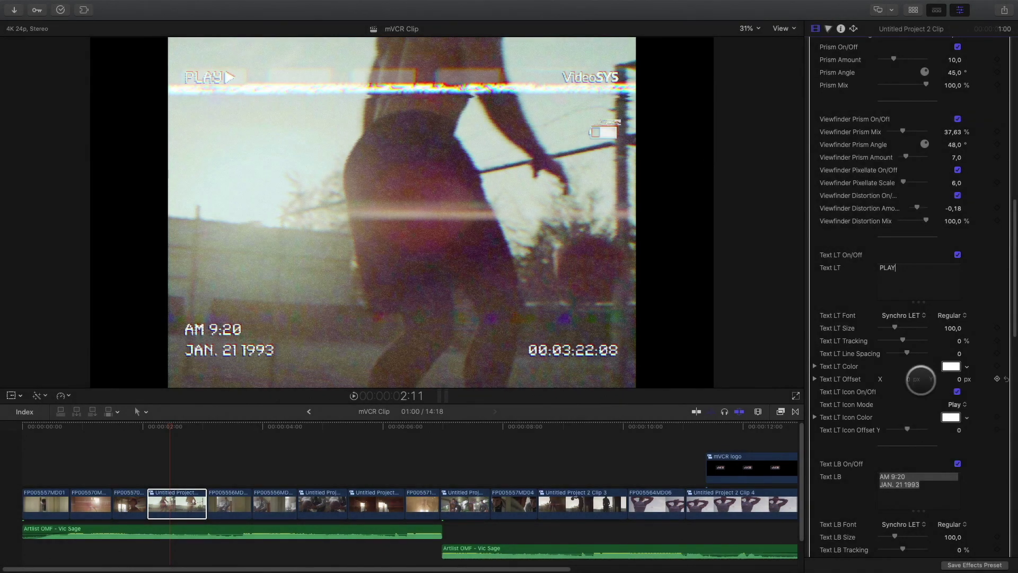
- Set the Text LT Icon Offset Y to 1 and change the year in the Text LB wording to 1987
left_click_drag(907, 428, 901, 477)
scroll(916, 477, "down", 1)
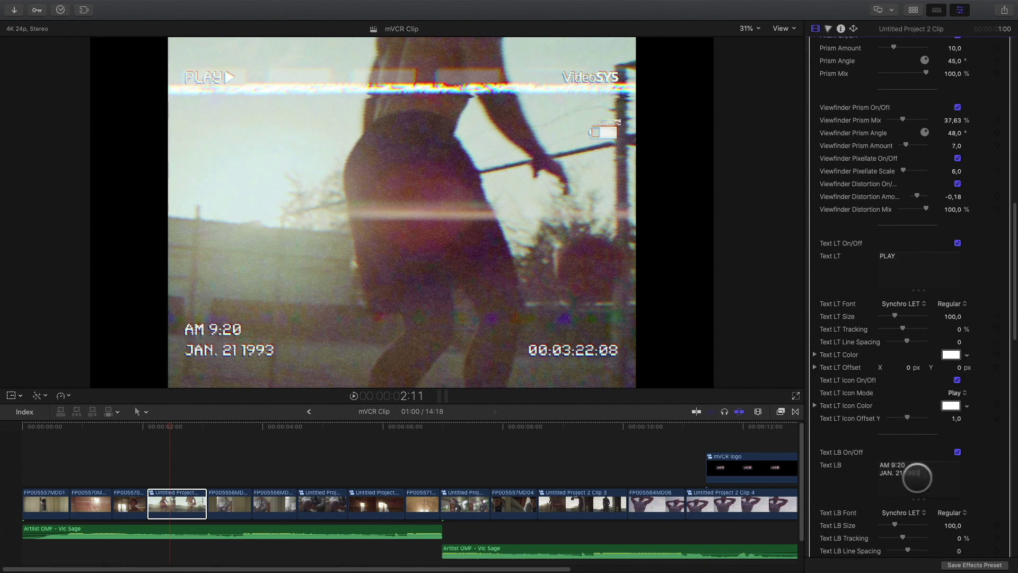
left_click(904, 472)
key("BackSpace")
key("BackSpace")
key("BackSpace")
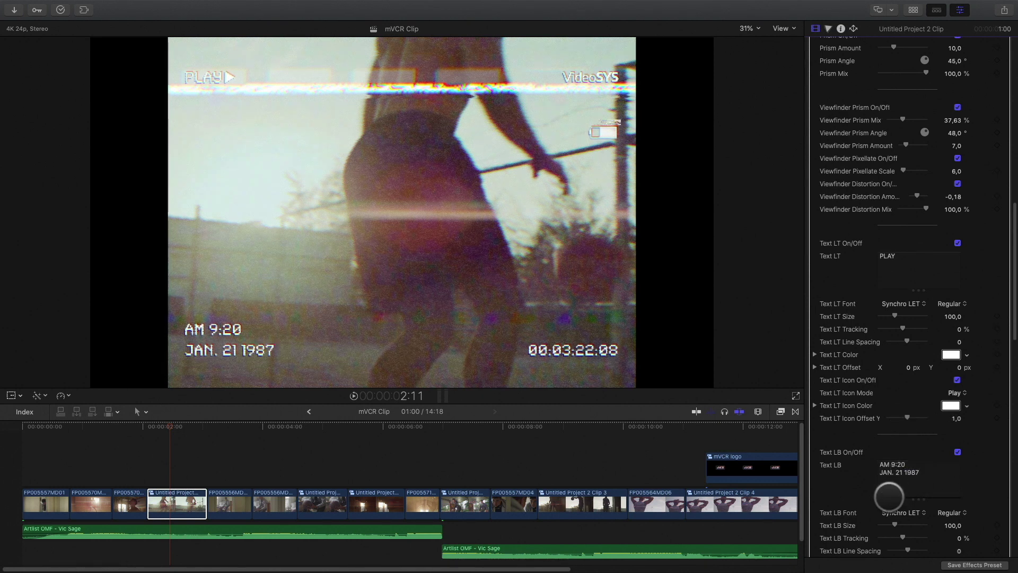
- Move the time and date text block slightly upward in the viewer
mouse_move(257, 352)
left_mouse_down()
mouse_move(225, 336)
mouse_move(250, 348)
left_mouse_up()
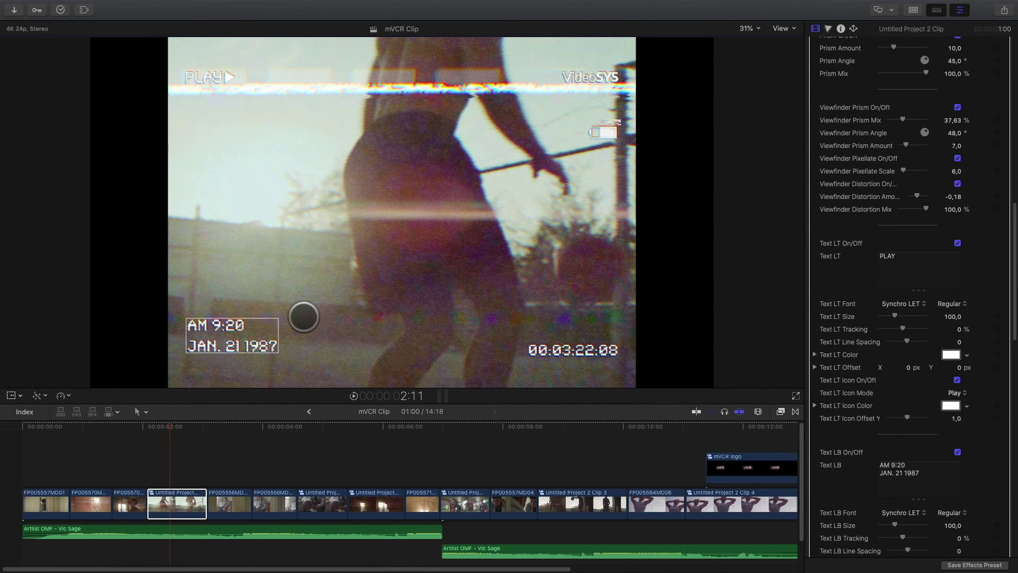
scroll(837, 477, "down", 5)
left_click(839, 473)
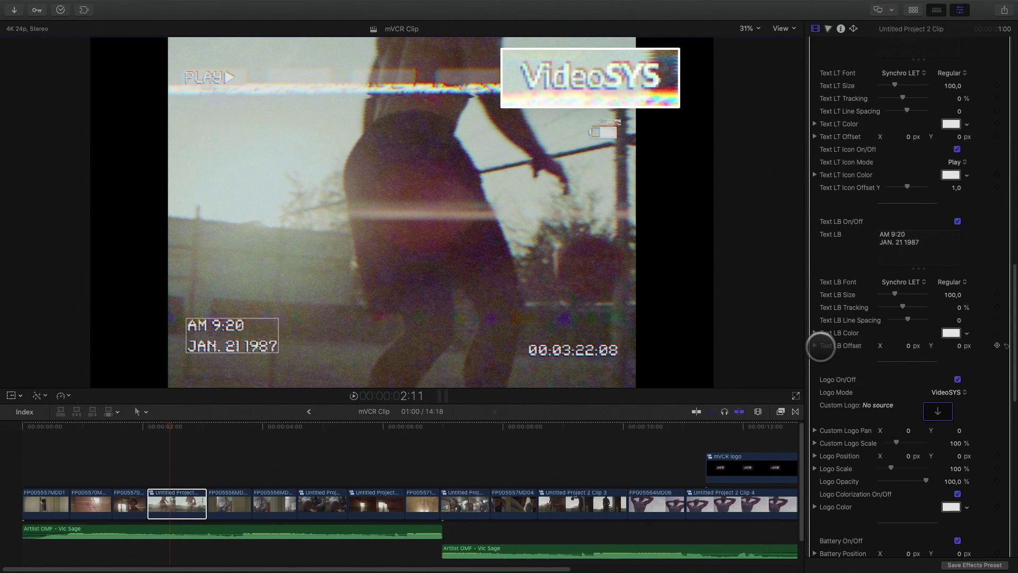
- Try other Logo Mode options, including VCRSystem and 8VCR, and restore VideoSYS
scroll(829, 393, "down", 3)
left_click(939, 335)
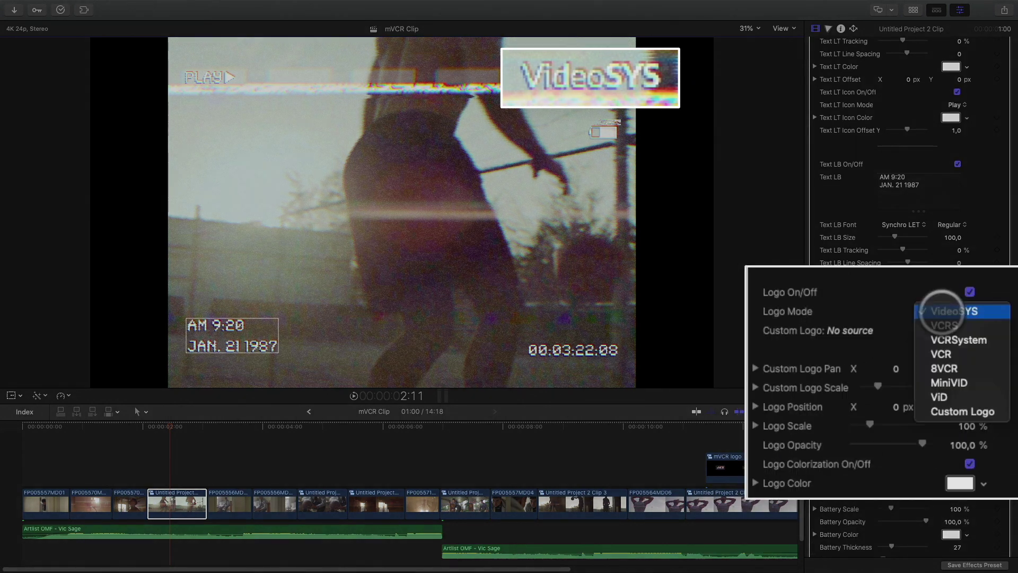
left_click(944, 325)
left_click(942, 314)
left_click(953, 327)
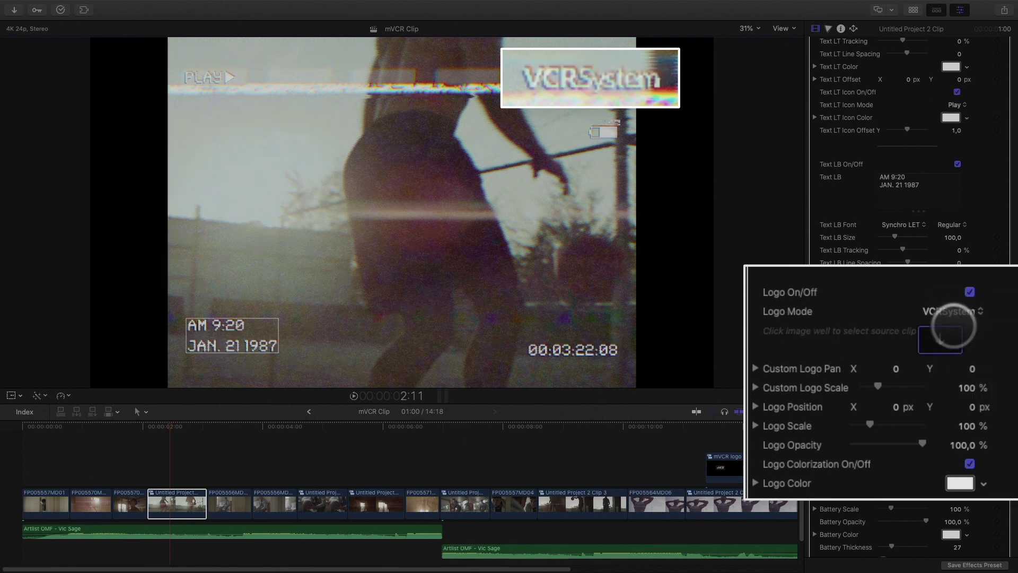
left_click(951, 311)
left_click(953, 342)
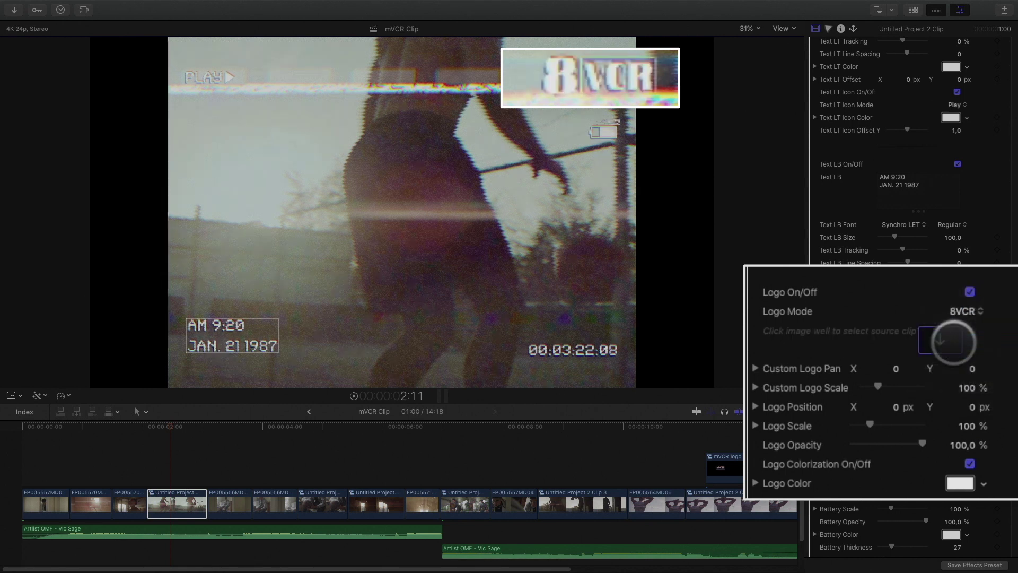
left_click(948, 314)
left_click(954, 268)
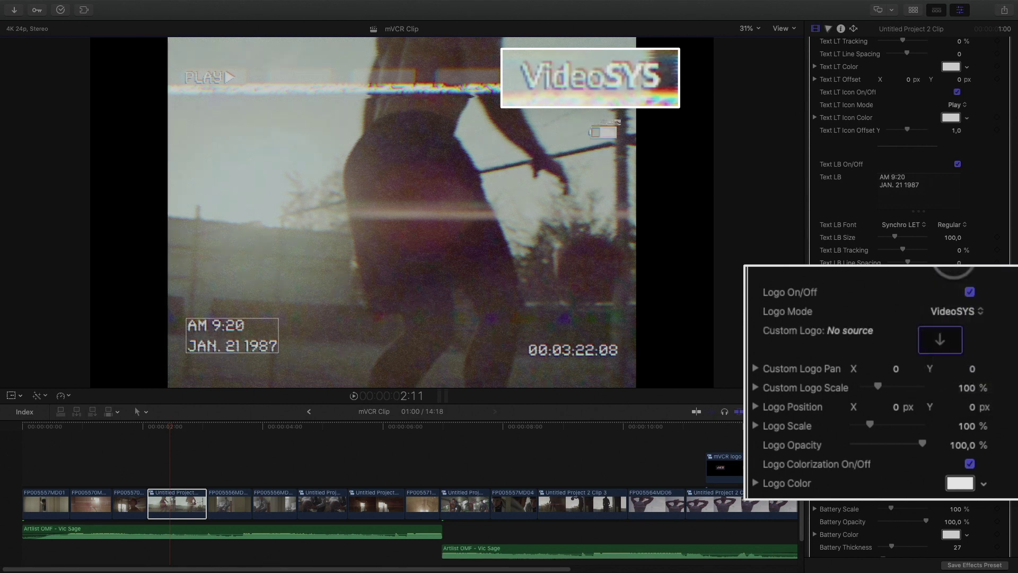
- Toggle the Battery off and on, and set the Battery Scale to 150%
scroll(886, 373, "down", 4)
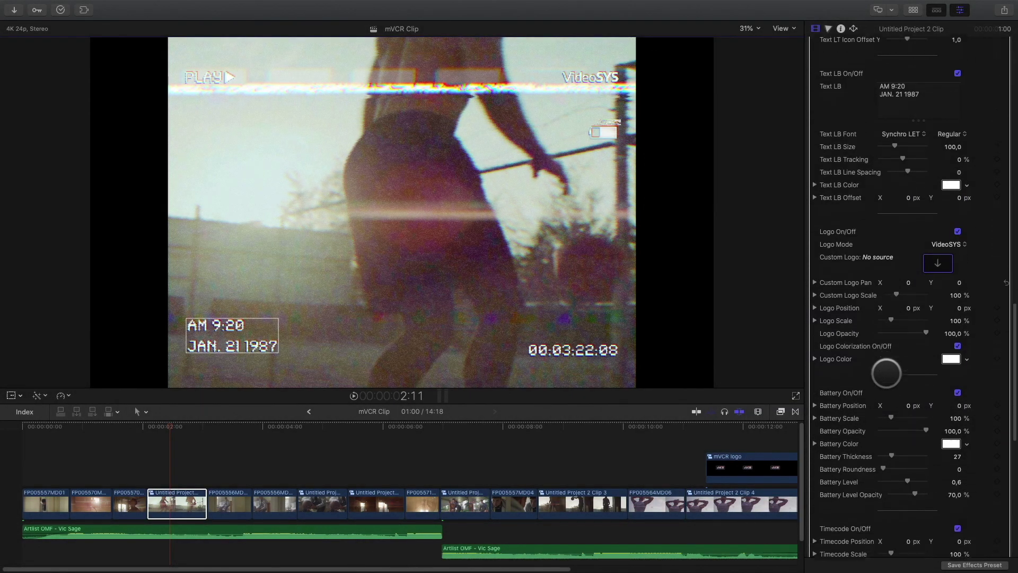
scroll(887, 374, "down", 4)
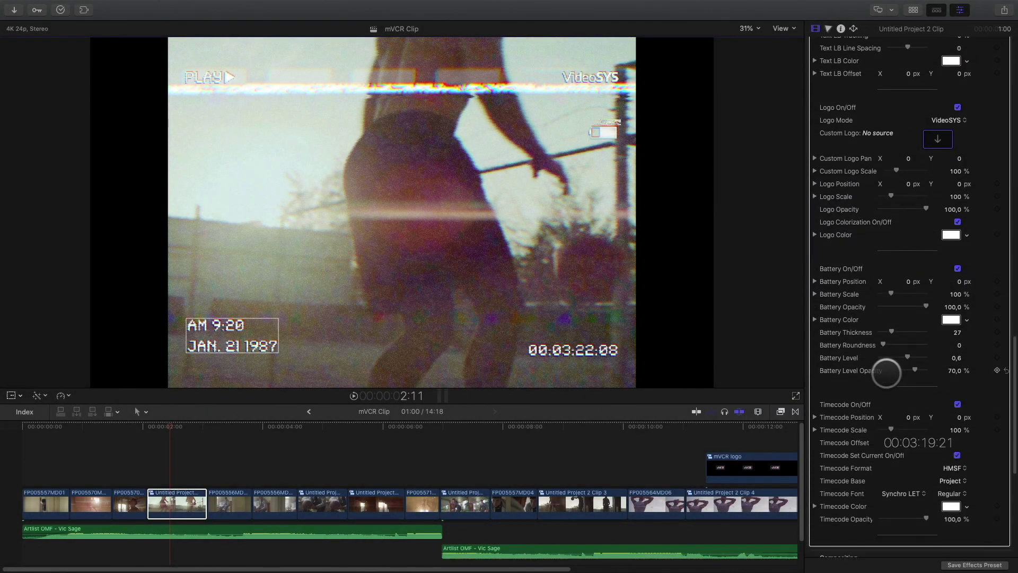
left_click(958, 268)
left_click(957, 268)
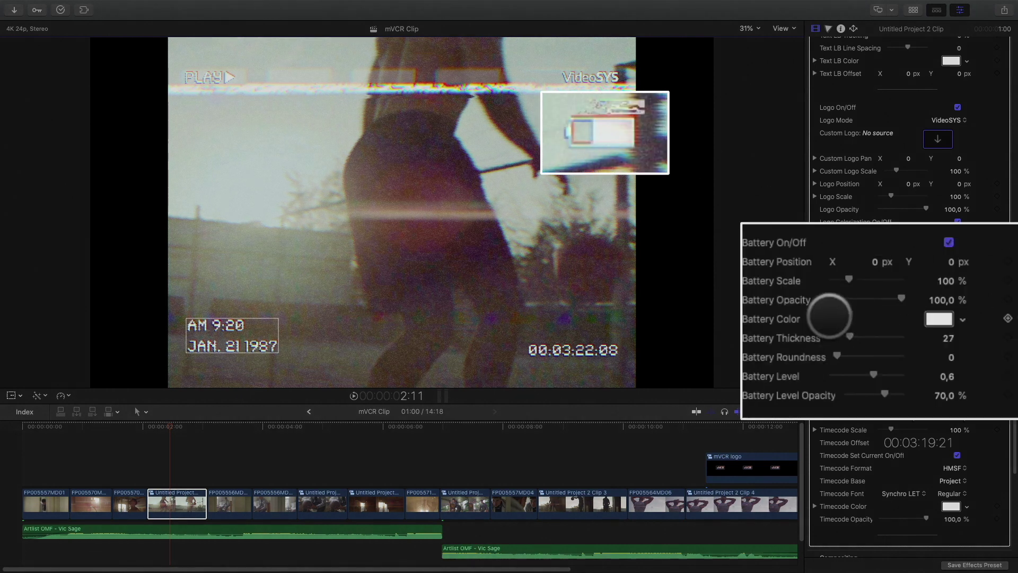
left_click_drag(890, 293, 859, 279)
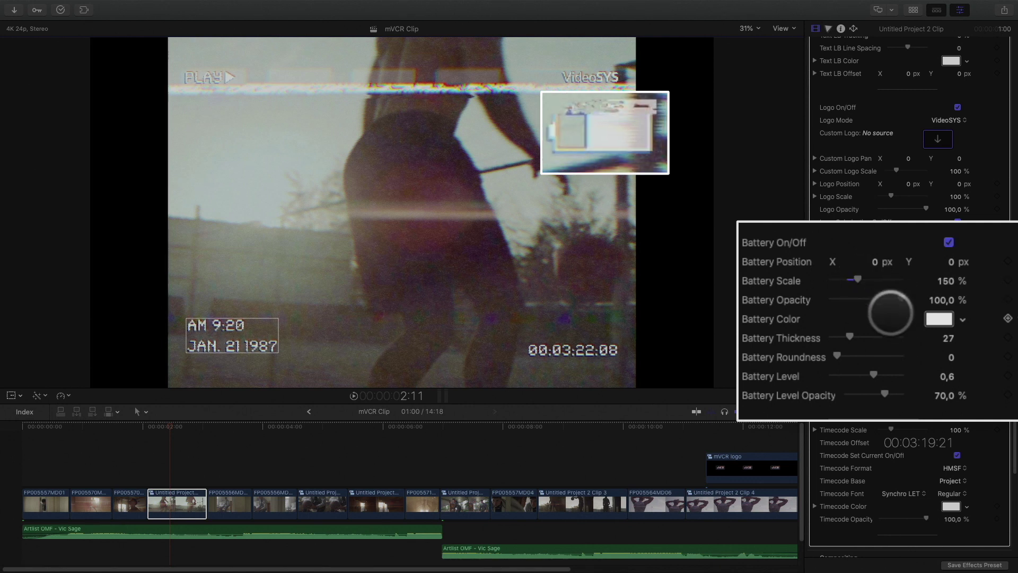
- Set the Battery Color to a crimson red using the colour wheel
left_click(939, 319)
left_click_drag(705, 216, 774, 233)
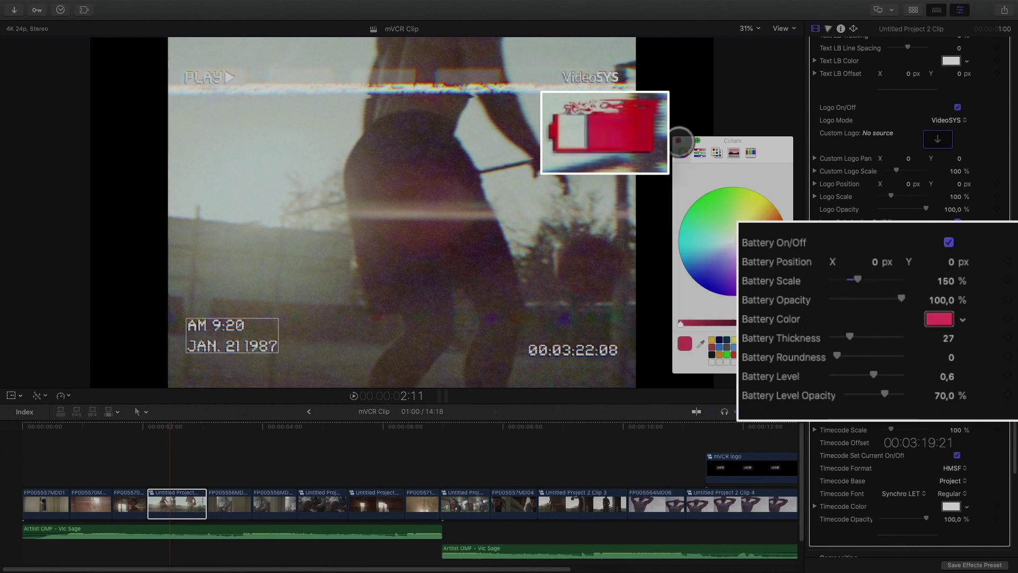
left_click(678, 141)
mouse_move(873, 375)
left_mouse_down()
mouse_move(840, 376)
mouse_move(873, 376)
left_mouse_up()
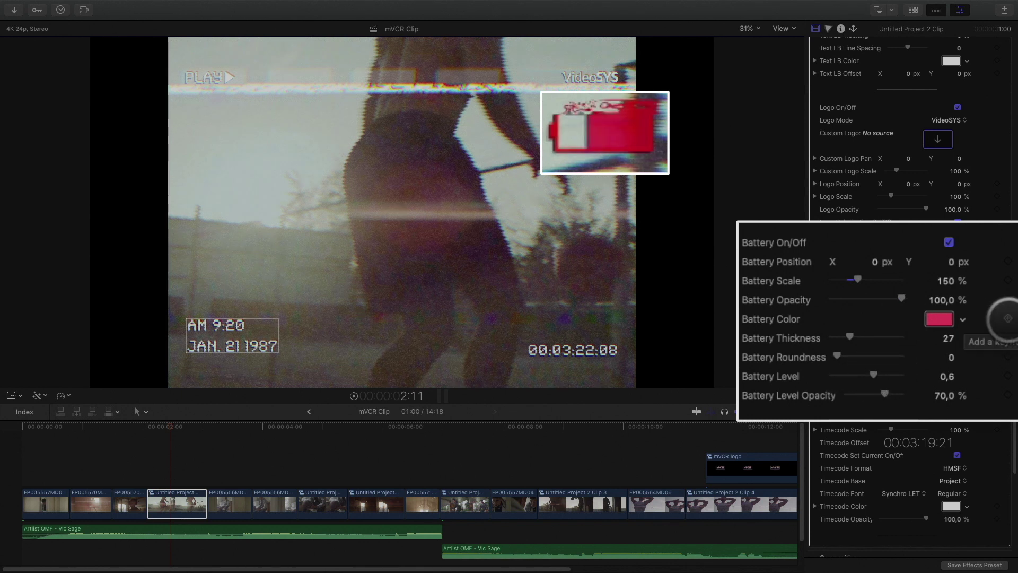
- At 2:02, the clip's start, keyframe the Battery Color as green and the Battery Level as 0.9
left_click_drag(159, 426, 147, 426)
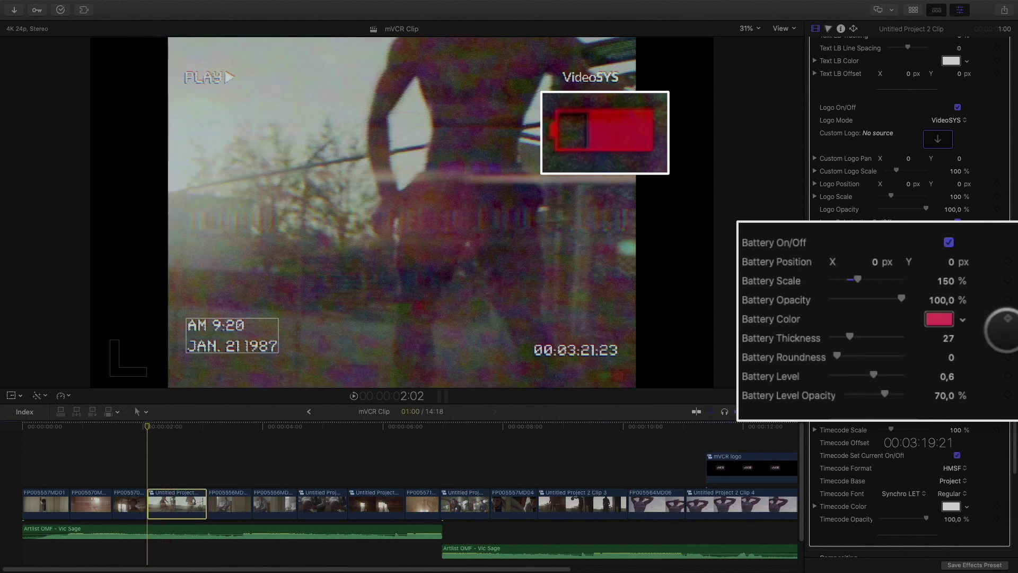
left_click(938, 318)
left_click(704, 202)
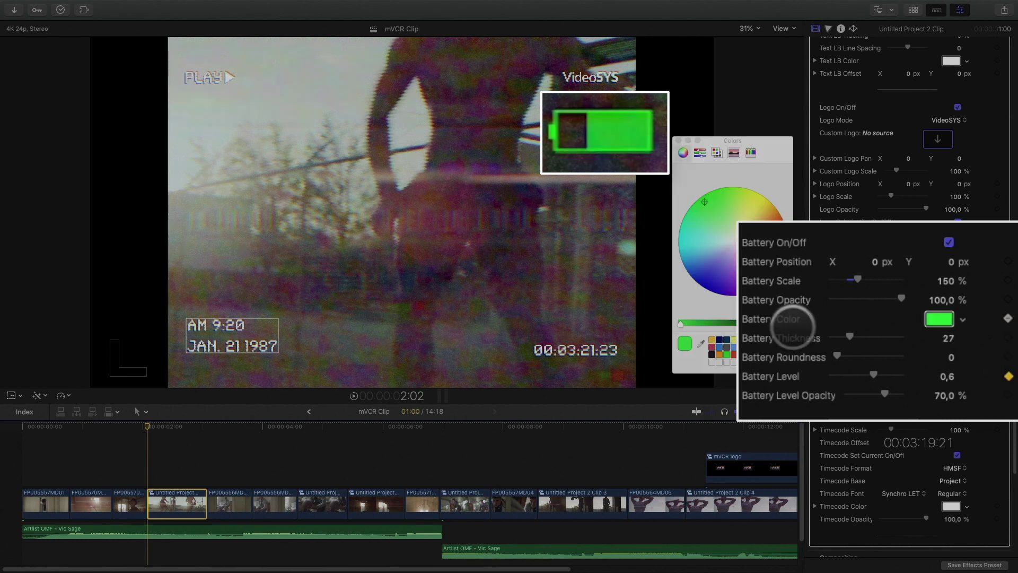
left_click_drag(873, 376, 894, 375)
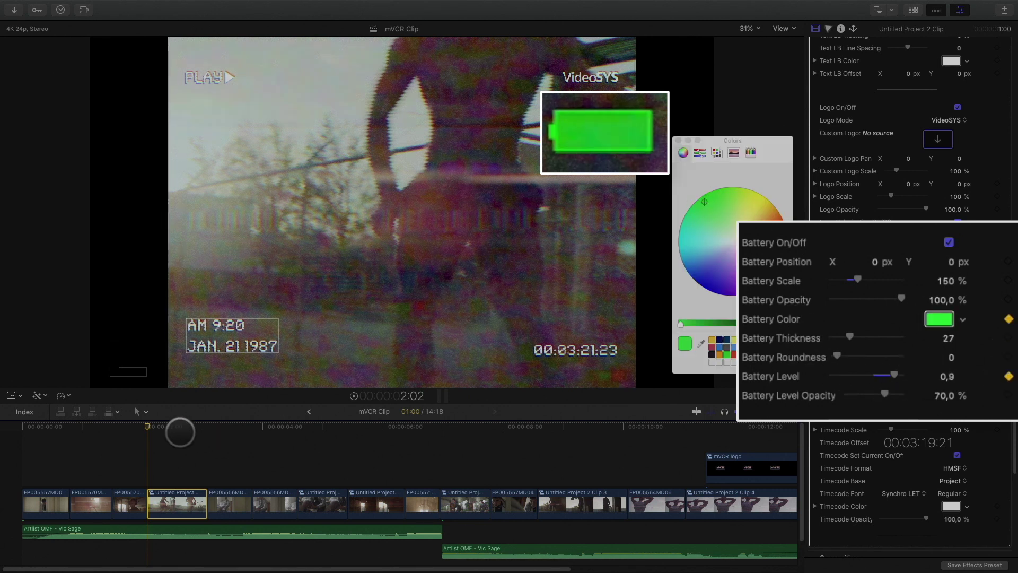
- At 2:17, add keyframes for the Battery Color and Battery Level, and lower the level to 0.33
left_click(188, 428)
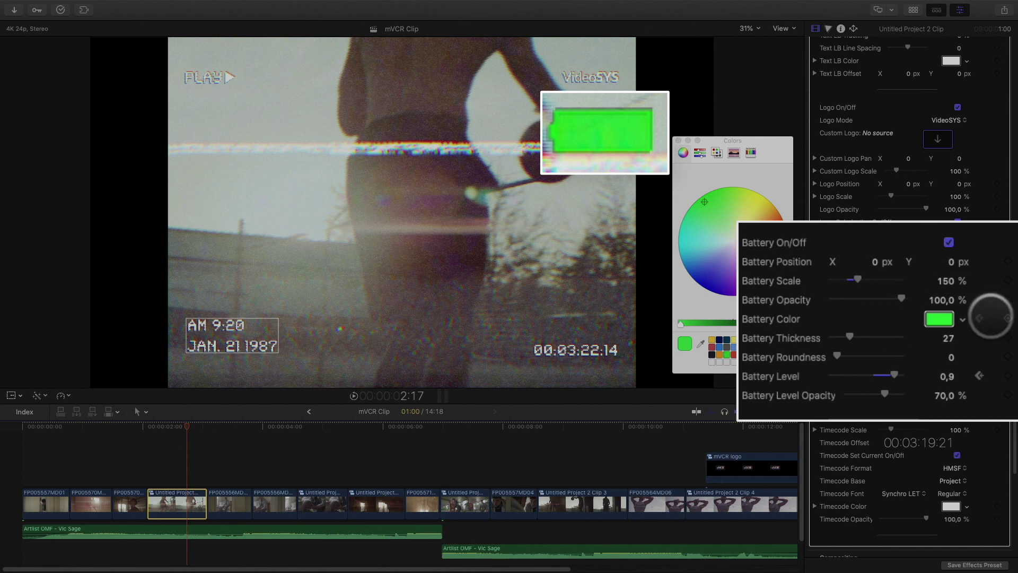
left_click(1008, 318)
left_click(1007, 376)
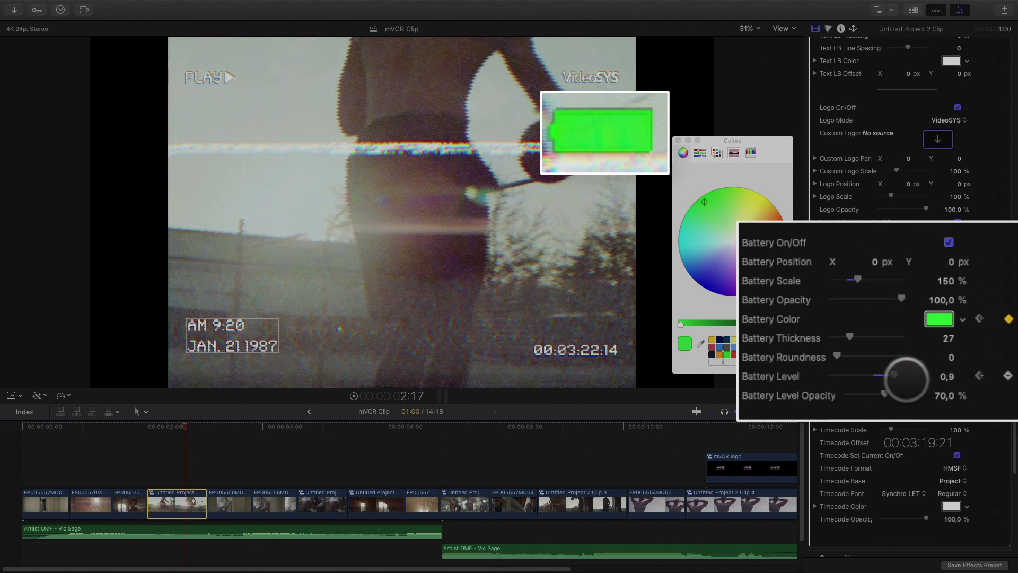
left_click_drag(895, 376, 866, 375)
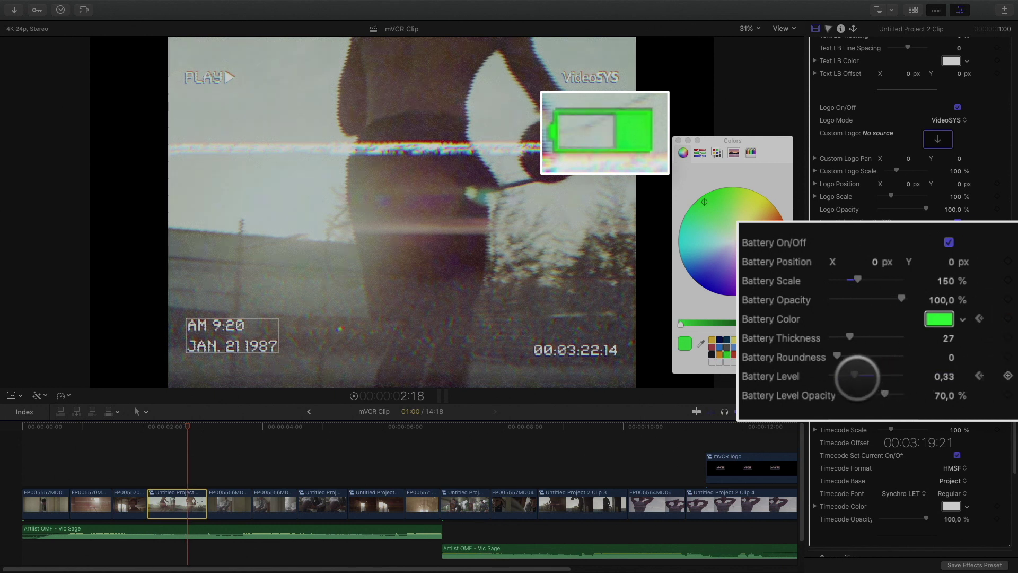
- At 2:19, keyframe the Battery Color as red and the Battery Level as 0.2
key("Right")
left_click(1009, 319)
left_click_drag(853, 374, 845, 375)
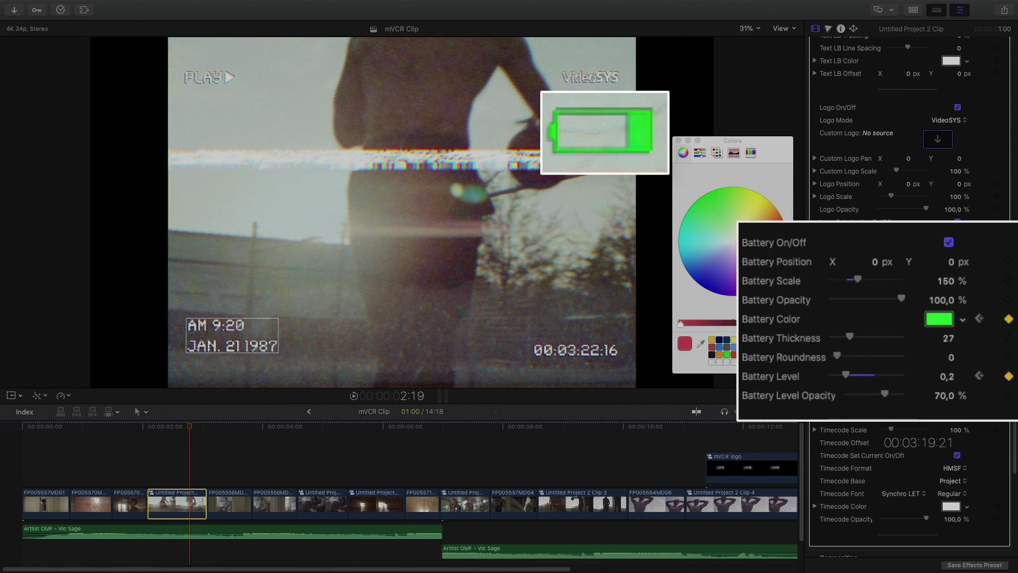
left_click(781, 249)
left_click(679, 141)
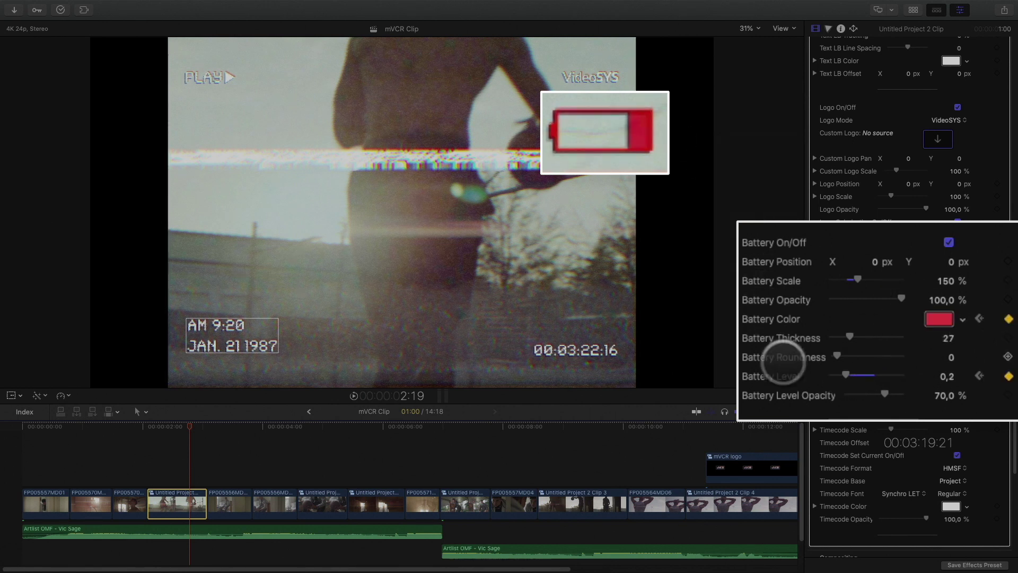
- Lower the Battery Level further near the clip's end, and review the battery animation by playing and scrubbing through the clip
left_click_drag(192, 428, 205, 425)
left_click_drag(846, 375, 821, 380)
left_click(143, 428)
key("space")
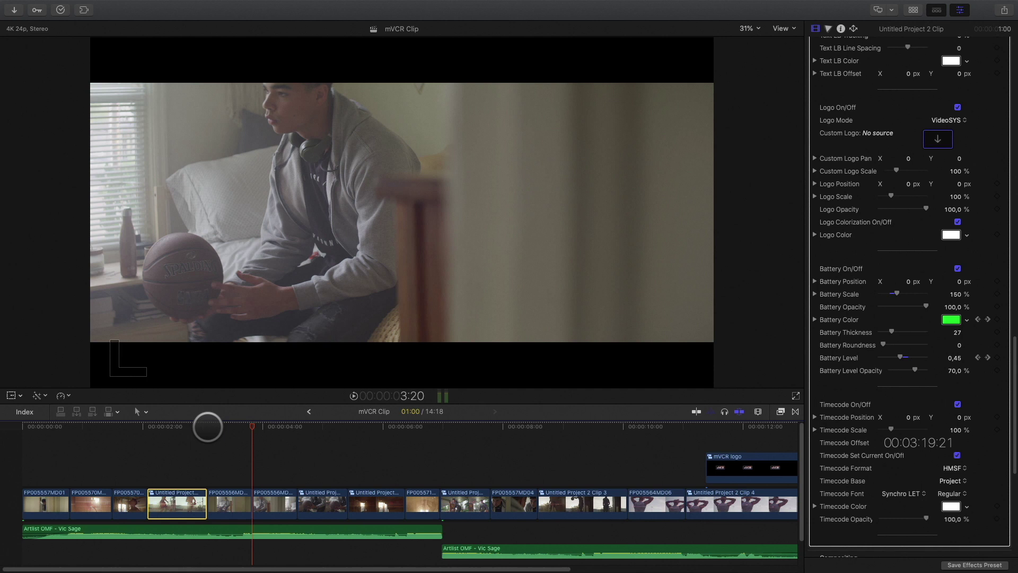
mouse_move(196, 427)
left_mouse_down()
mouse_move(162, 425)
mouse_move(182, 424)
left_mouse_up()
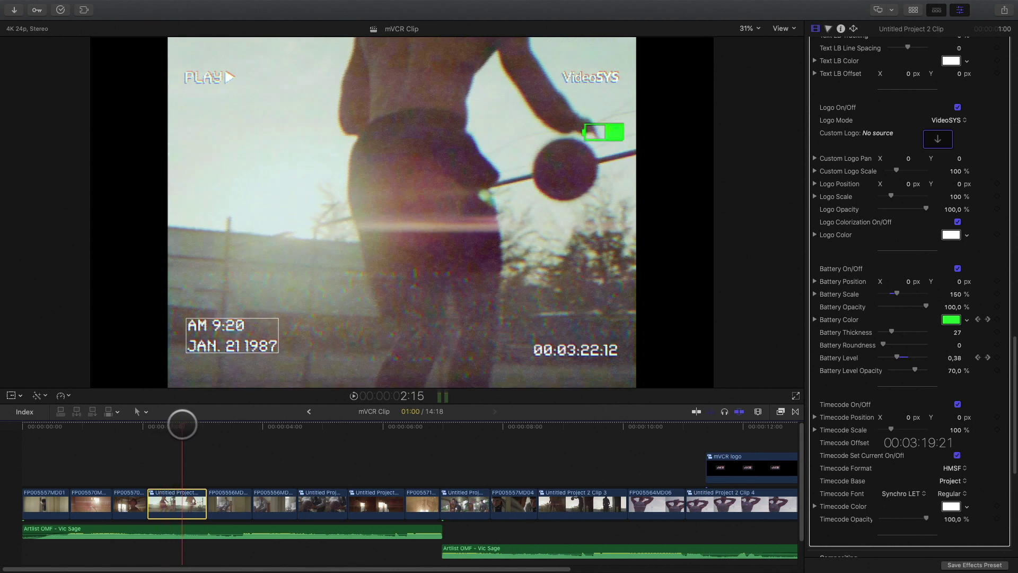
- Try Source and 10 as the Timecode Base and another Timecode Format, and restore them to Project and HMSF
scroll(838, 354, "down", 5)
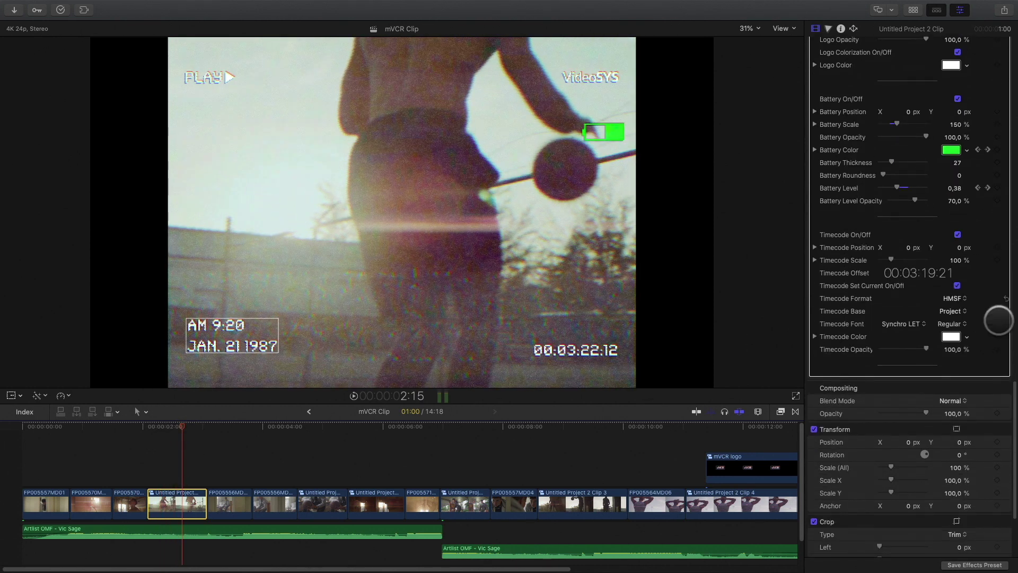
left_click(957, 234)
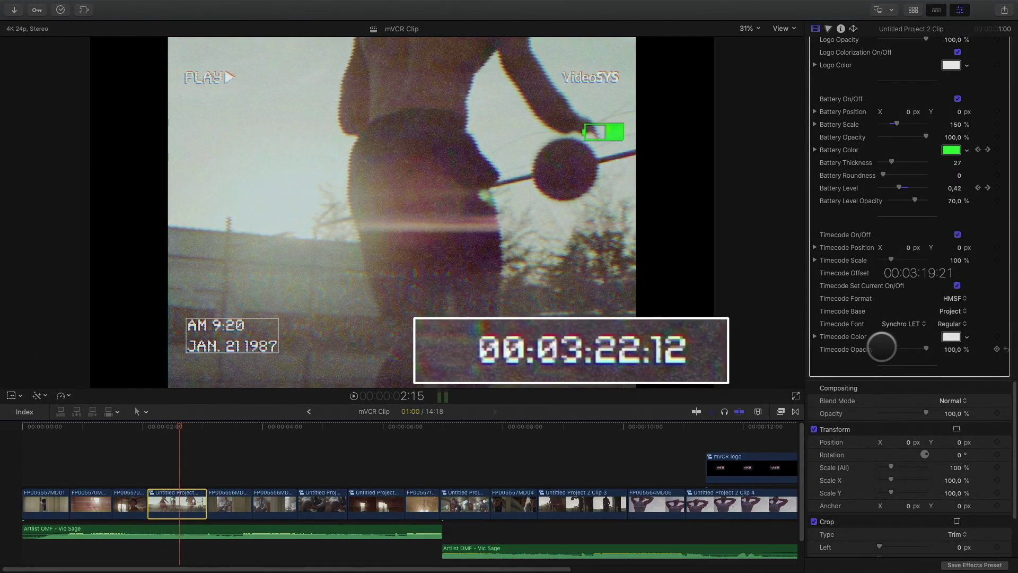
left_click(953, 310)
left_click(953, 318)
left_click(954, 311)
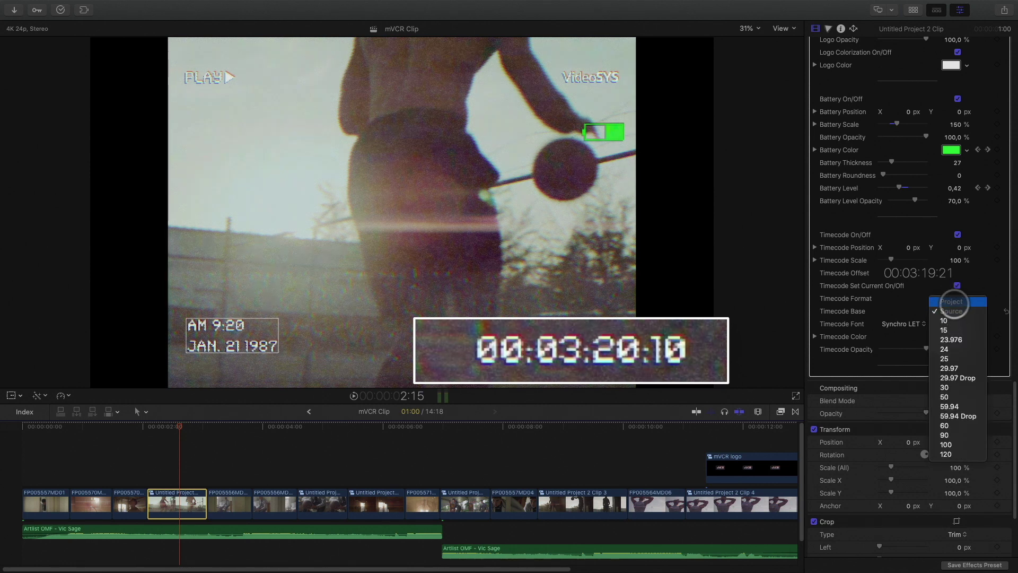
left_click(954, 323)
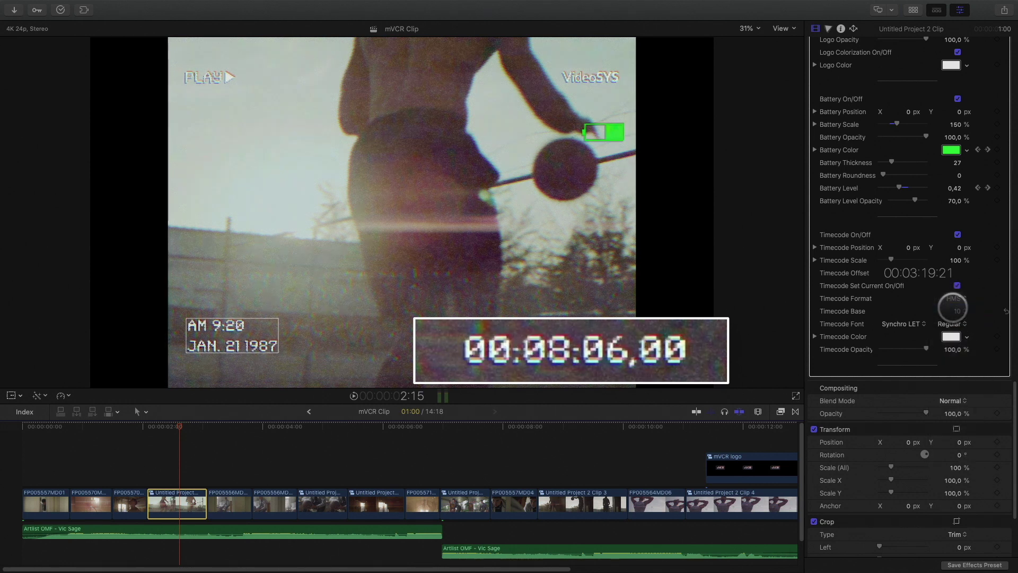
left_click(953, 298)
left_click(948, 311)
left_click(953, 298)
left_click(948, 276)
left_click(952, 311)
left_click(959, 291)
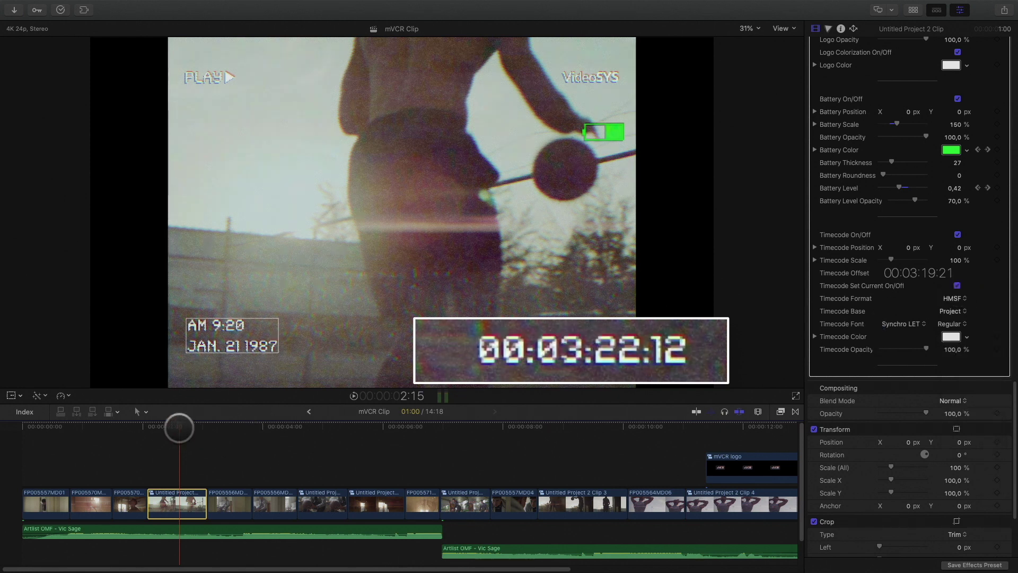
- Scrub back to 2:13 and check the timecode display
mouse_move(180, 428)
left_mouse_down()
mouse_move(113, 424)
mouse_move(249, 423)
mouse_move(176, 423)
left_mouse_up()
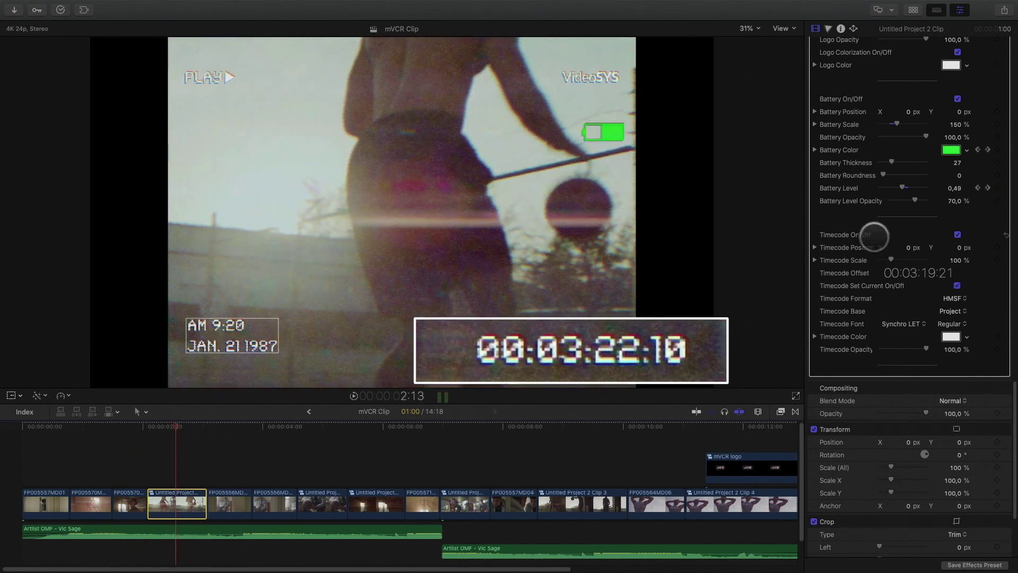
- Apply the mVCR 01 effect to Untitled Project 2 Clip 1, the basketball clip at 5:01
scroll(874, 236, "up", 15)
left_click_drag(243, 423, 325, 435)
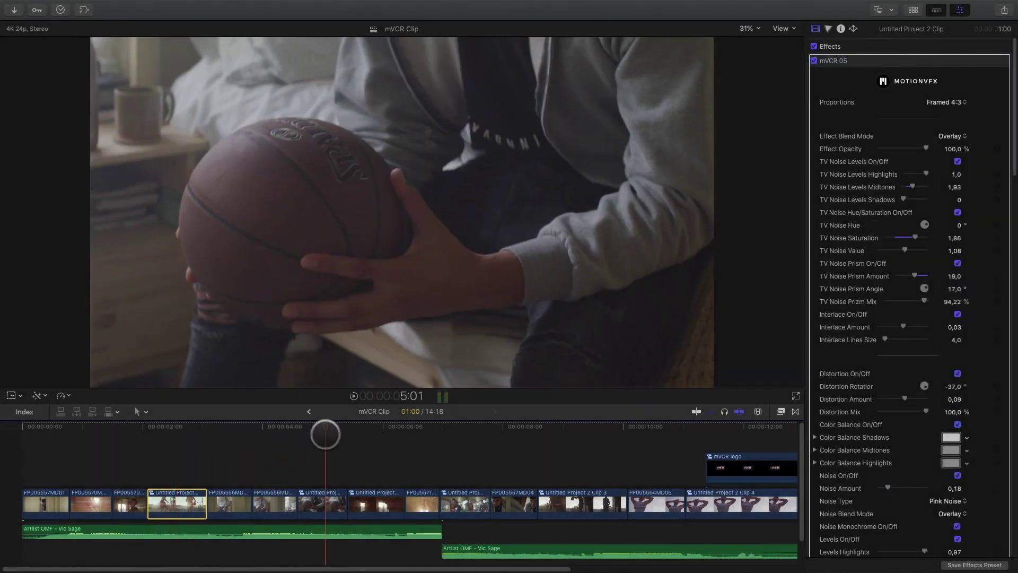
left_click(323, 501)
left_click(782, 411)
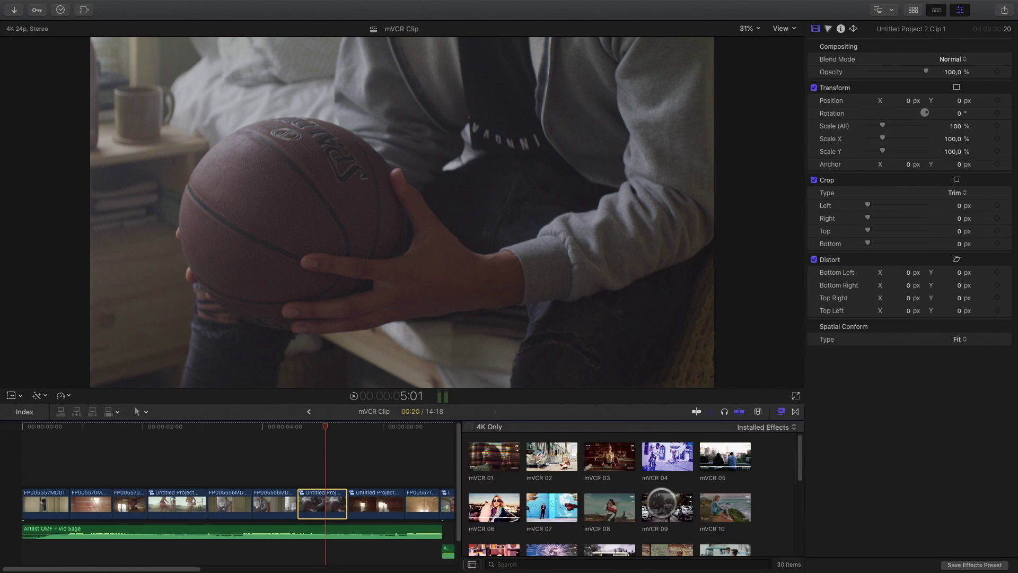
left_click_drag(494, 456, 325, 506)
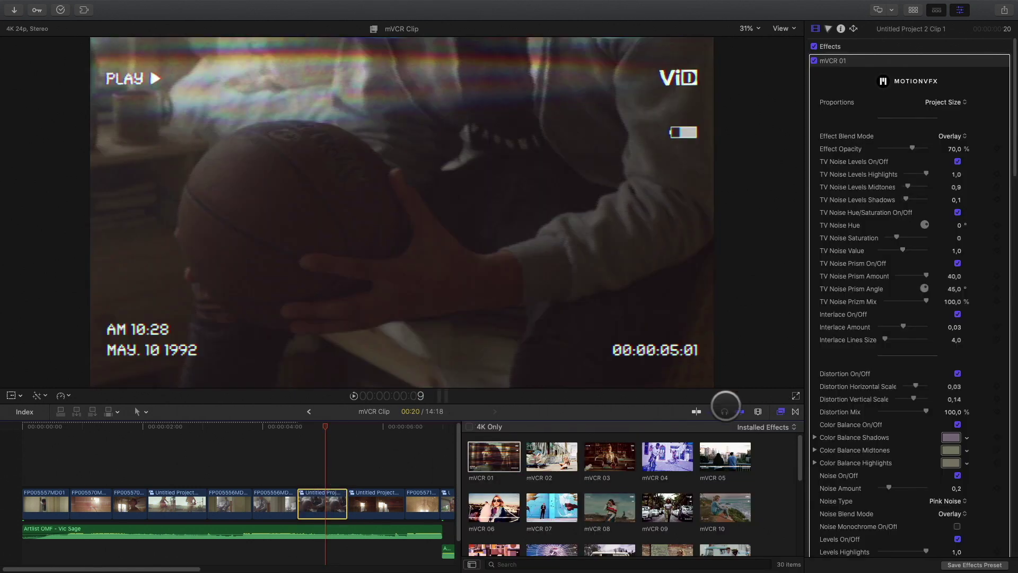
left_click(781, 412)
- At 5:04, set the mVCR 01 Proportions to Framed 4:3 and the Interlace Lines Size to 9
mouse_move(327, 427)
left_mouse_down()
mouse_move(313, 432)
mouse_move(334, 431)
left_mouse_up()
left_click(934, 111)
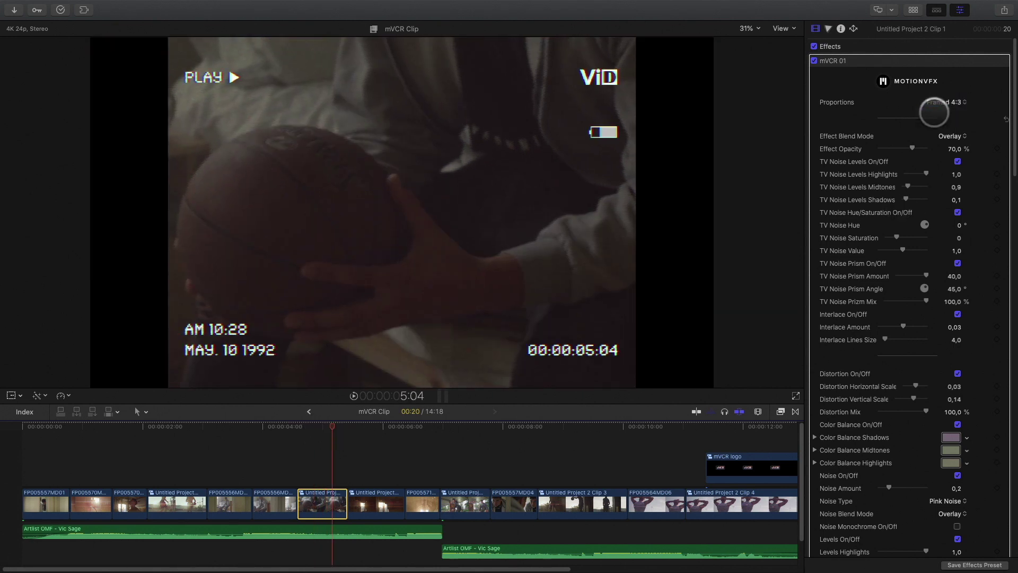
scroll(887, 239, "down", 2)
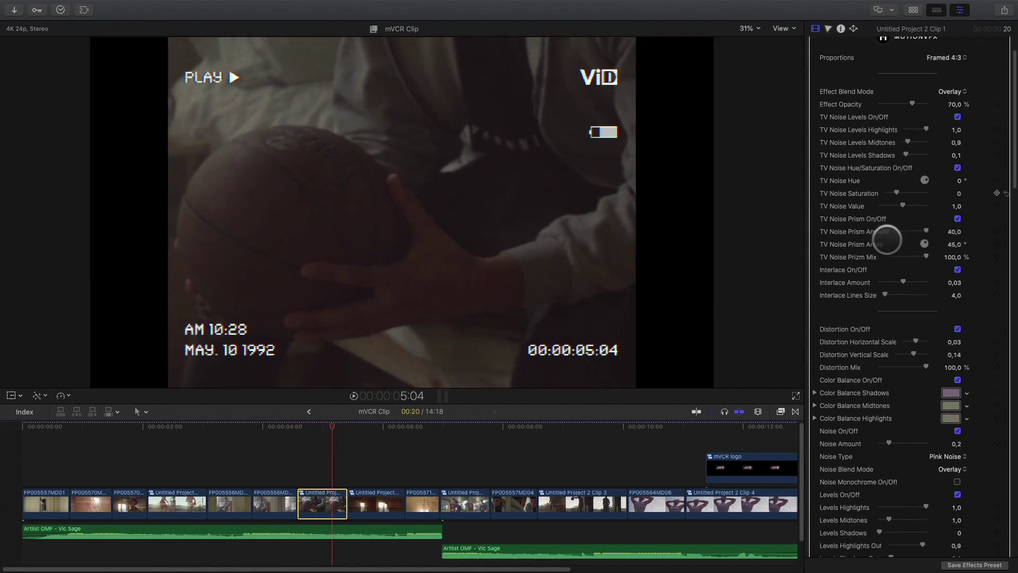
left_click_drag(884, 294, 885, 295)
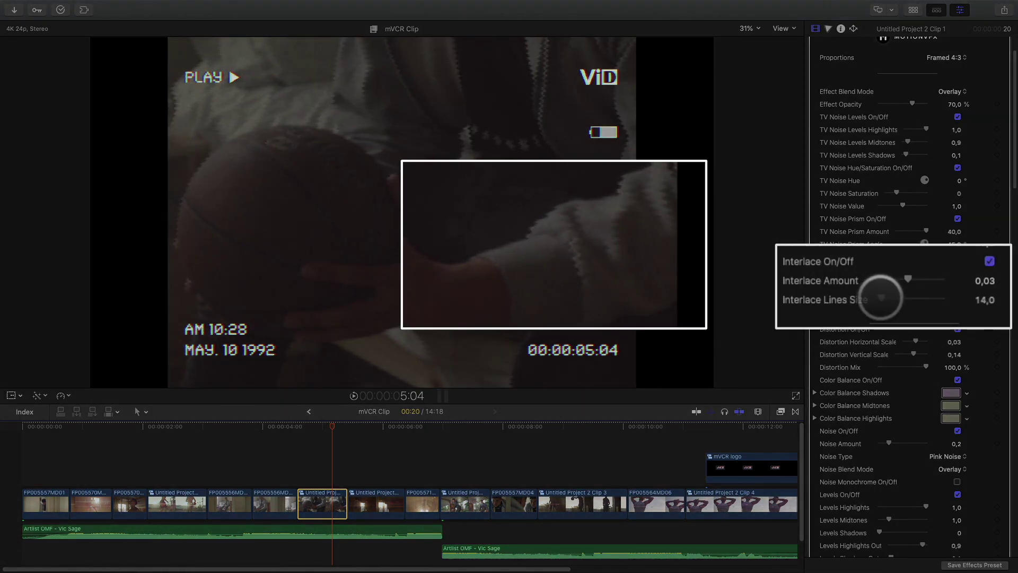
left_click(984, 301)
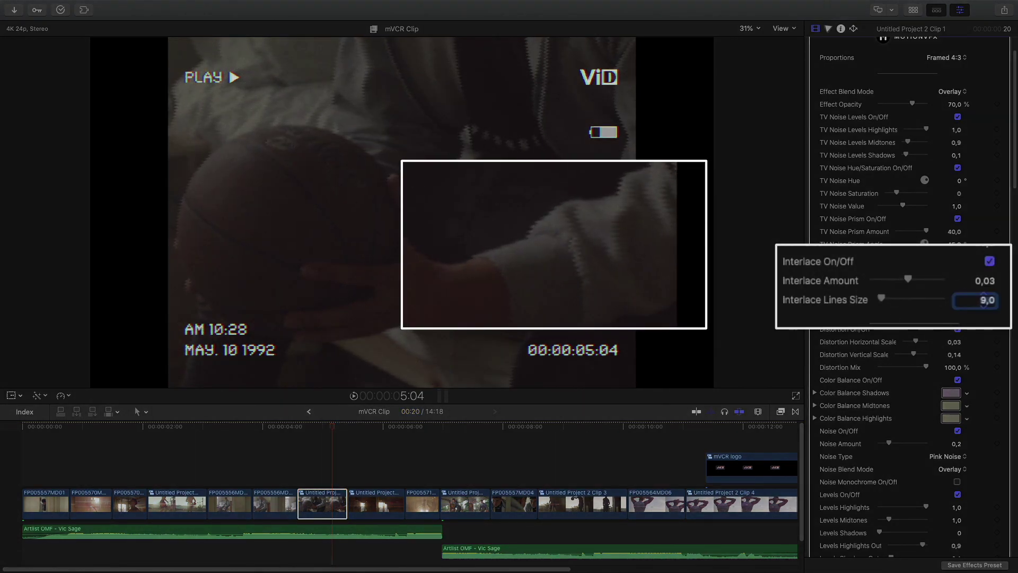
- Raise the Levels Midtones of mVCR 01 to 1.48 and check the picture at 5:01
scroll(906, 391, "down", 7)
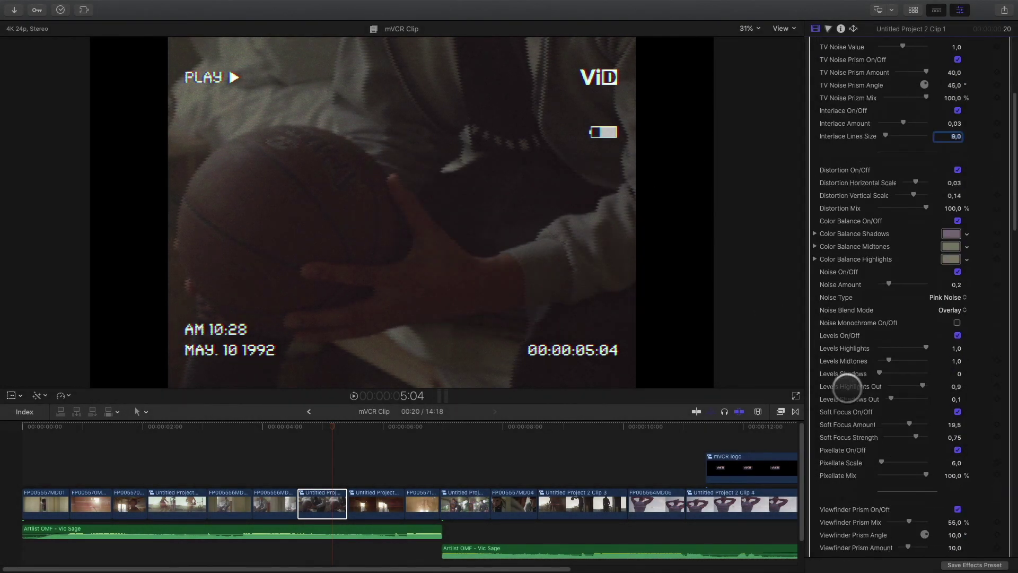
scroll(846, 387, "down", 2)
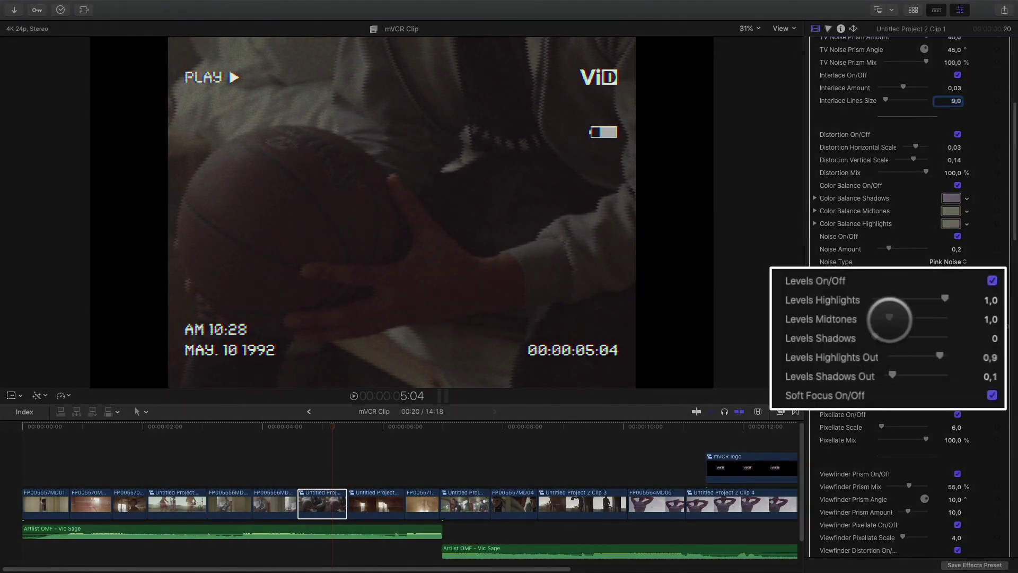
left_click_drag(889, 320, 895, 318)
mouse_move(332, 424)
left_mouse_down()
mouse_move(309, 428)
mouse_move(383, 427)
mouse_move(326, 426)
left_mouse_up()
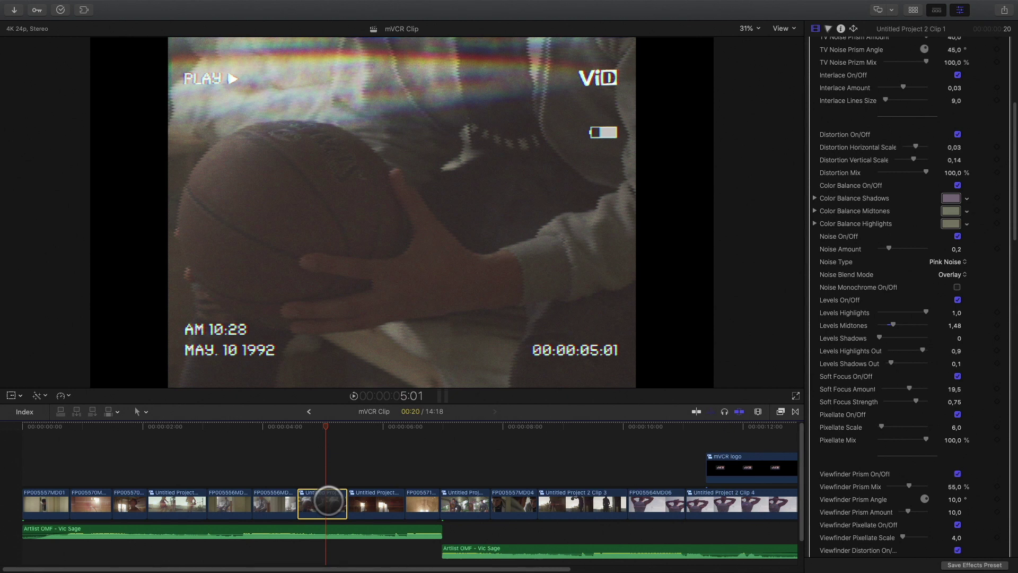
- Copy Clip 1 and paste only its mVCR 01 effect attribute onto Untitled Project 2 Clip 2
key("super+c")
left_click(371, 425)
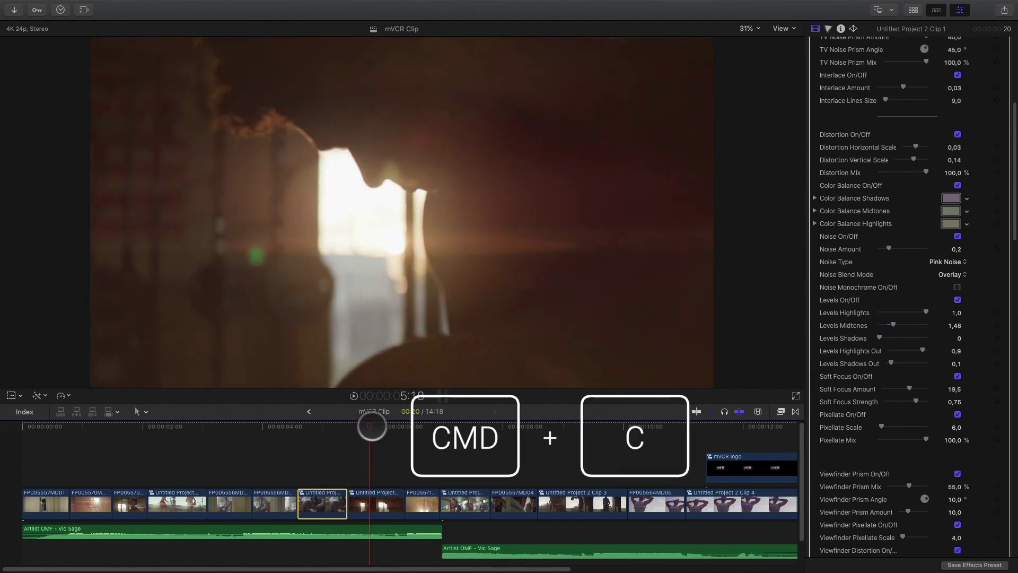
left_click(377, 498)
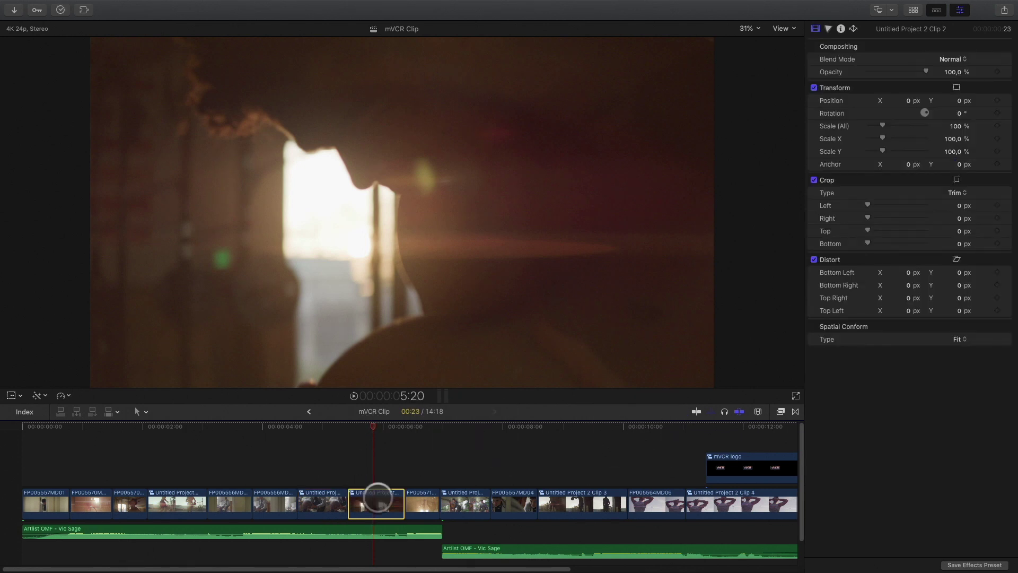
key("super+shift+v")
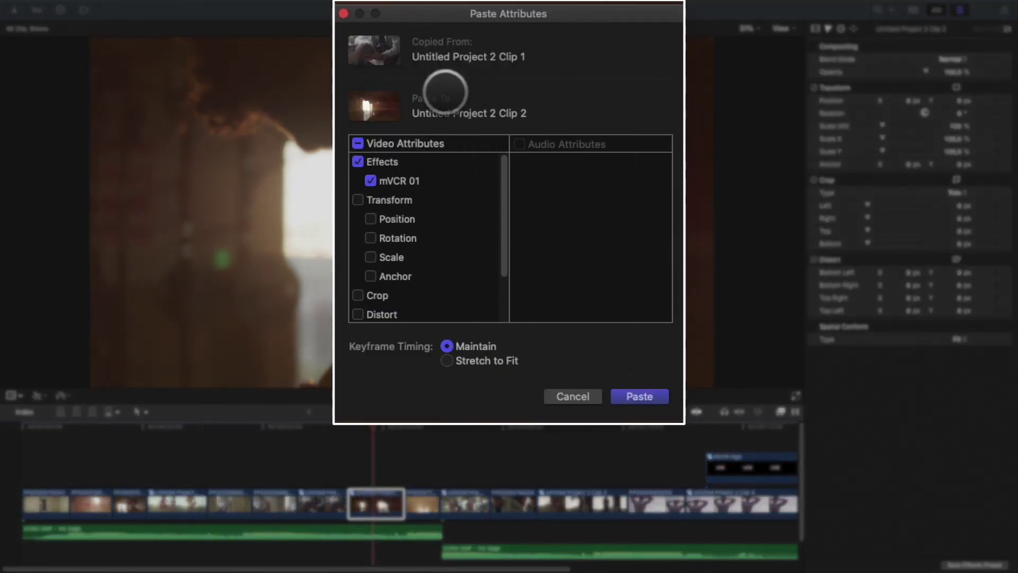
left_click(636, 395)
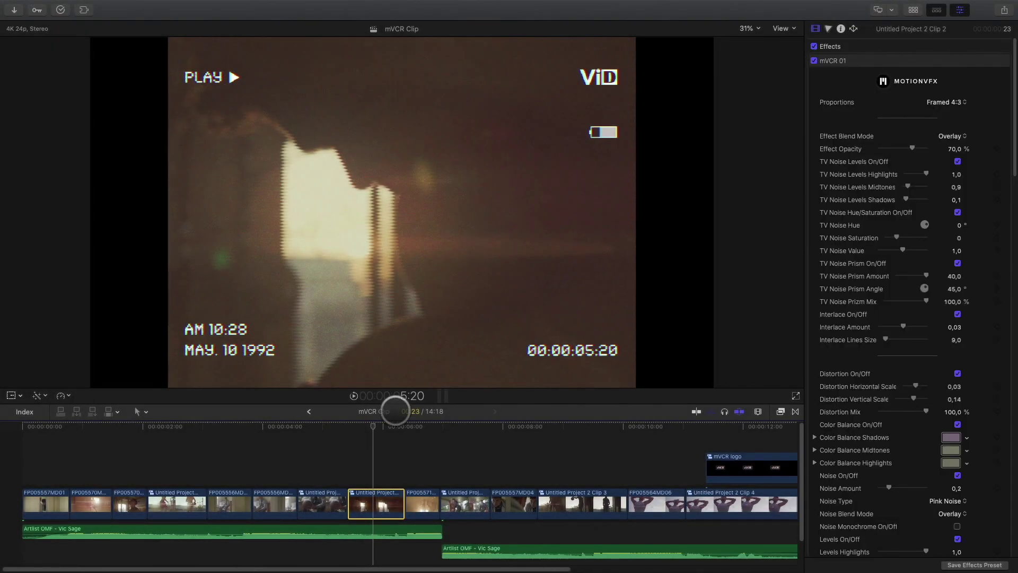
- Scrub to Clip 2's start and examine the logo, battery and timecode parameters of its pasted effect
left_click_drag(368, 430, 347, 433)
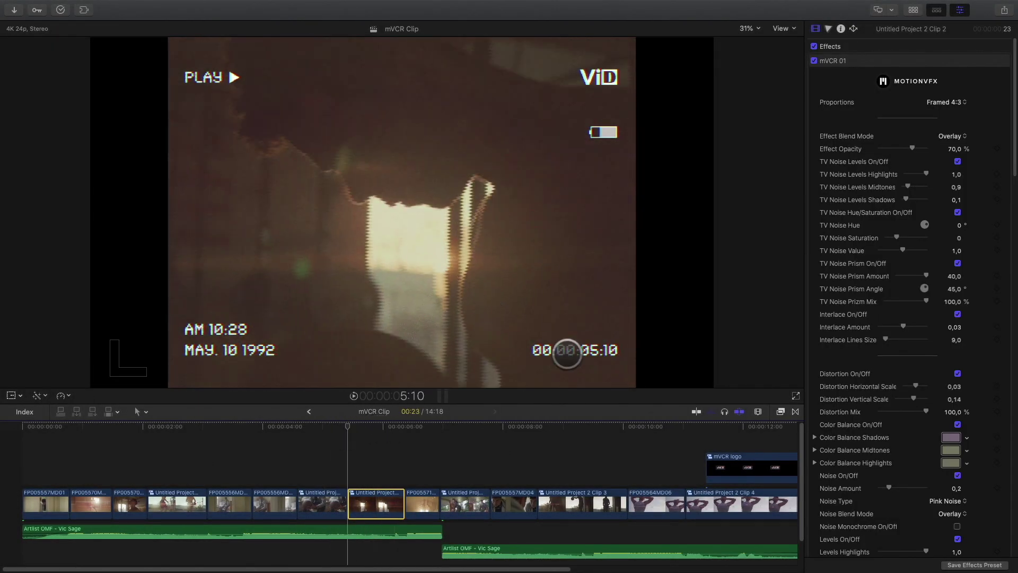
scroll(868, 396, "down", 15)
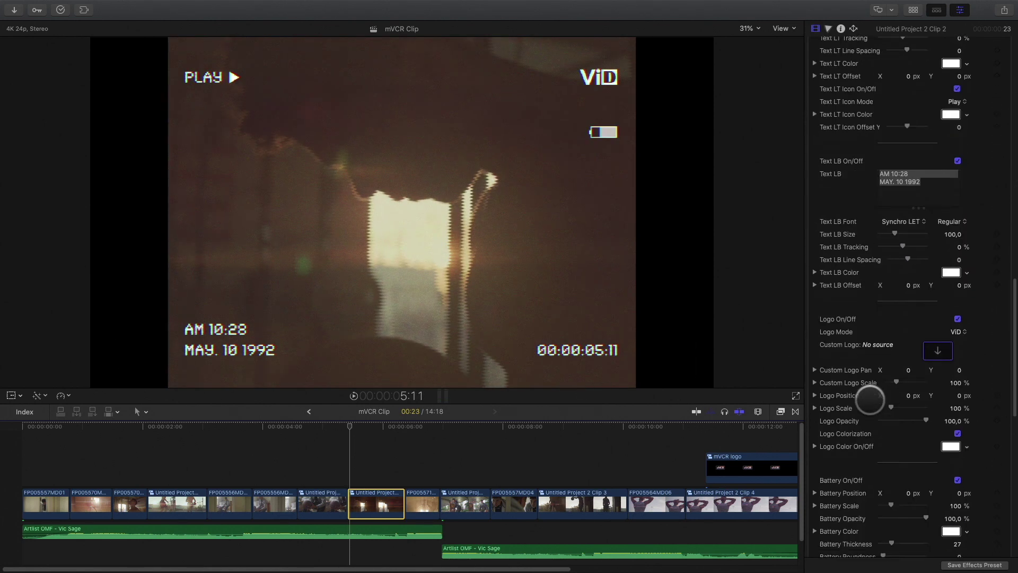
left_click(951, 384)
left_click(897, 380)
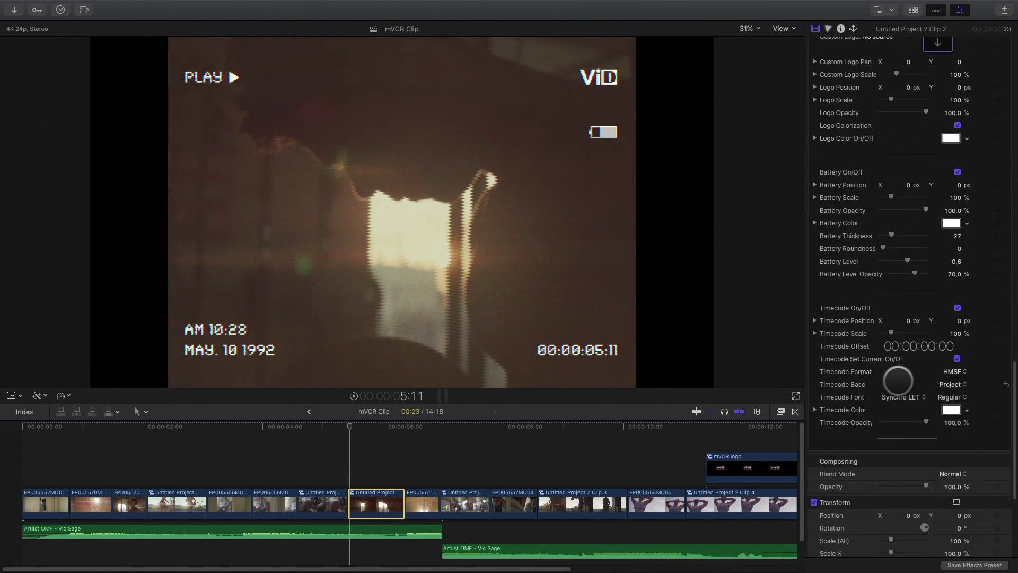
- Apply the mVCR 06 effect to Untitled Project 2 Clip 6 at 6:23 and set its Proportions to Framed 4:3
left_click_drag(348, 426, 445, 431)
left_click(463, 500)
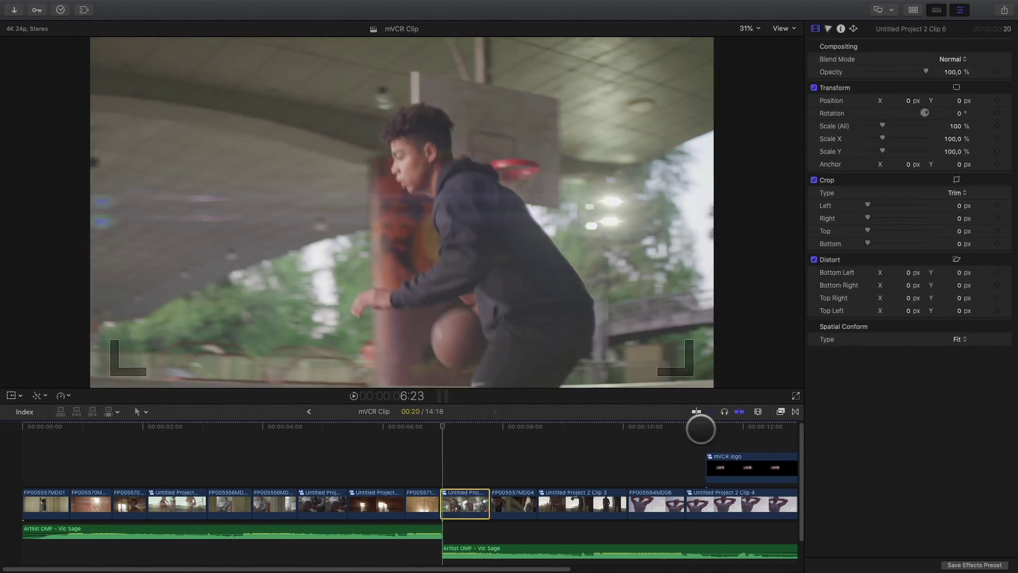
left_click(780, 412)
scroll(660, 497, "down", 1)
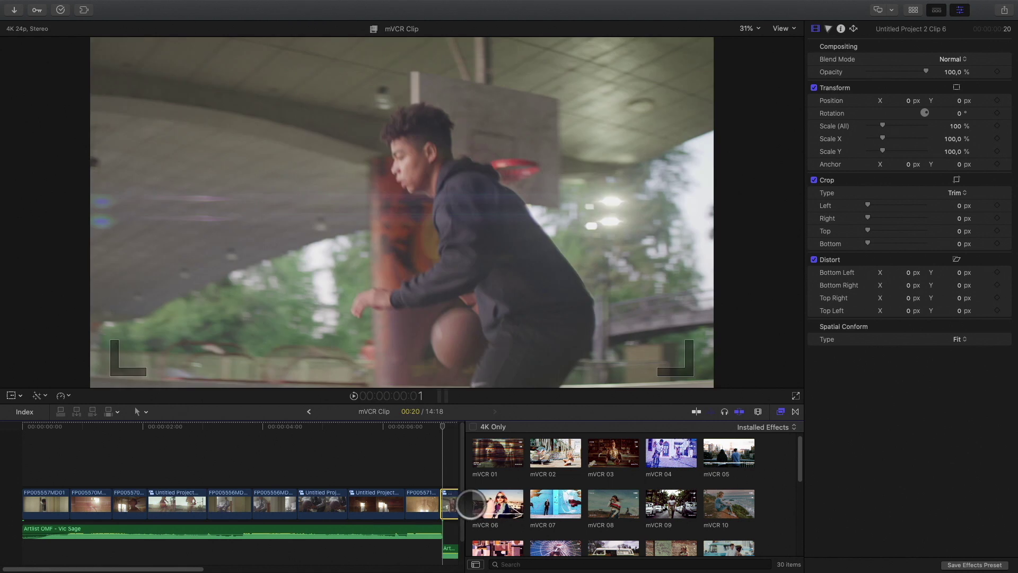
left_click_drag(466, 500, 597, 500)
left_click_drag(733, 503, 467, 501)
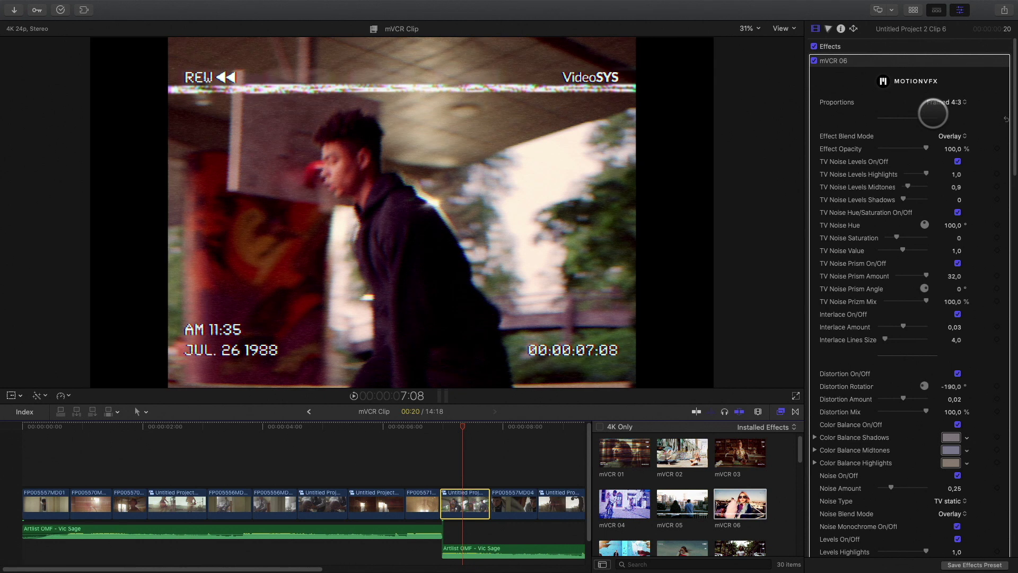
- Set TV Noise Levels Shadows to 0.3, Interlace Lines Size to 6, Levels Highlights to 0.77 and Levels Midtones to 1.57, and turn off Color Balance
left_click(910, 199)
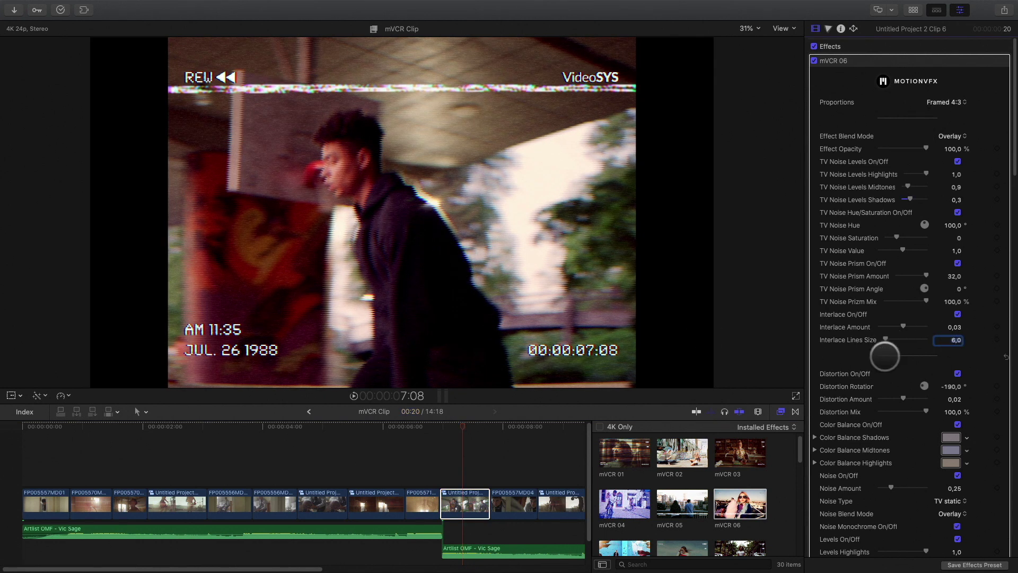
scroll(902, 339, "down", 5)
left_click(958, 316)
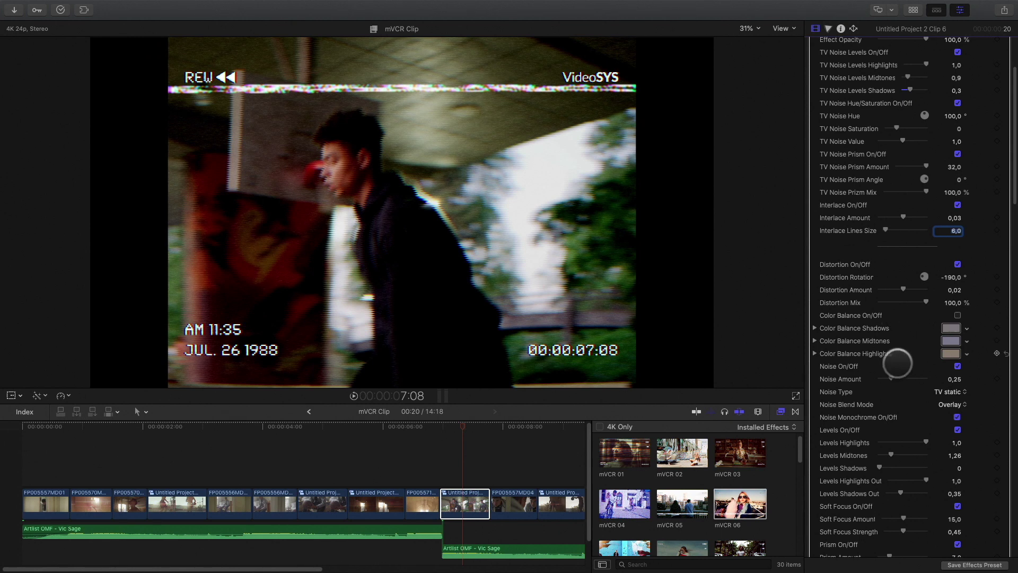
left_click_drag(925, 441, 894, 453)
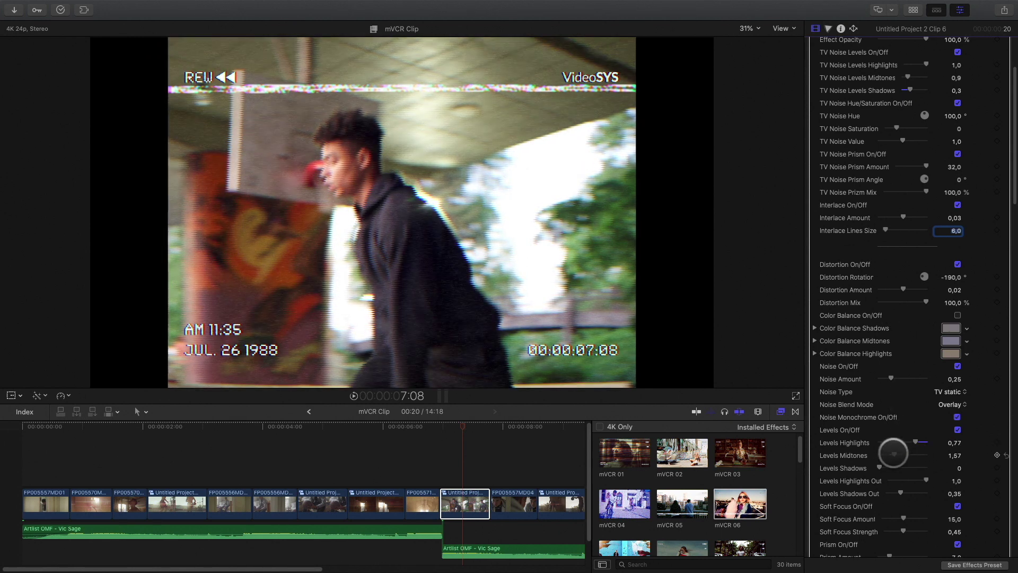
mouse_move(462, 431)
left_mouse_down()
mouse_move(454, 424)
mouse_move(471, 426)
mouse_move(451, 423)
mouse_move(474, 423)
left_mouse_up()
- Apply the mVCR 30 effect to Untitled Project 2 Clip 3, the silhouette clip at 9:09
scroll(464, 454, "right", 2)
scroll(465, 454, "right", 5)
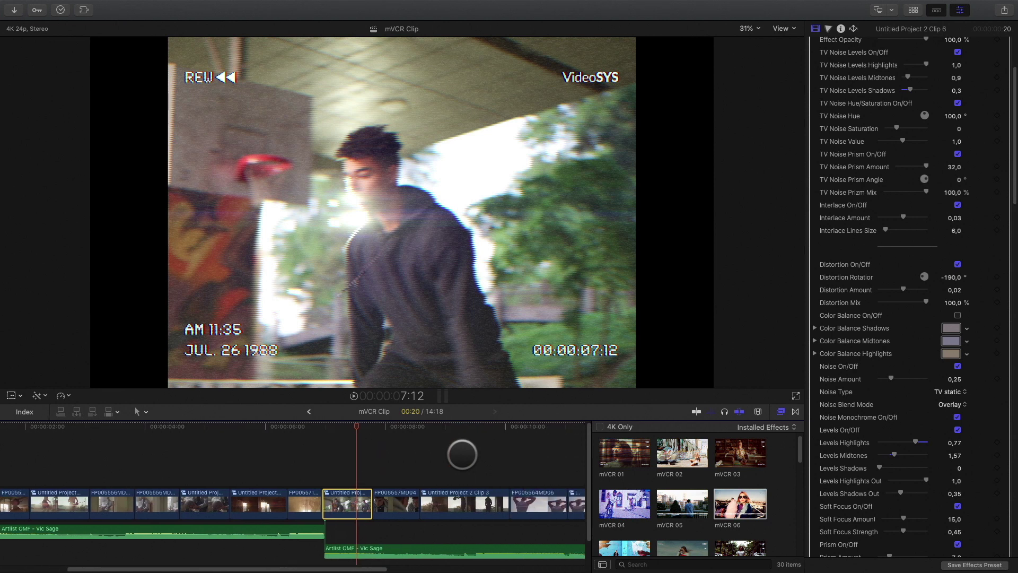
left_click_drag(382, 428, 467, 428)
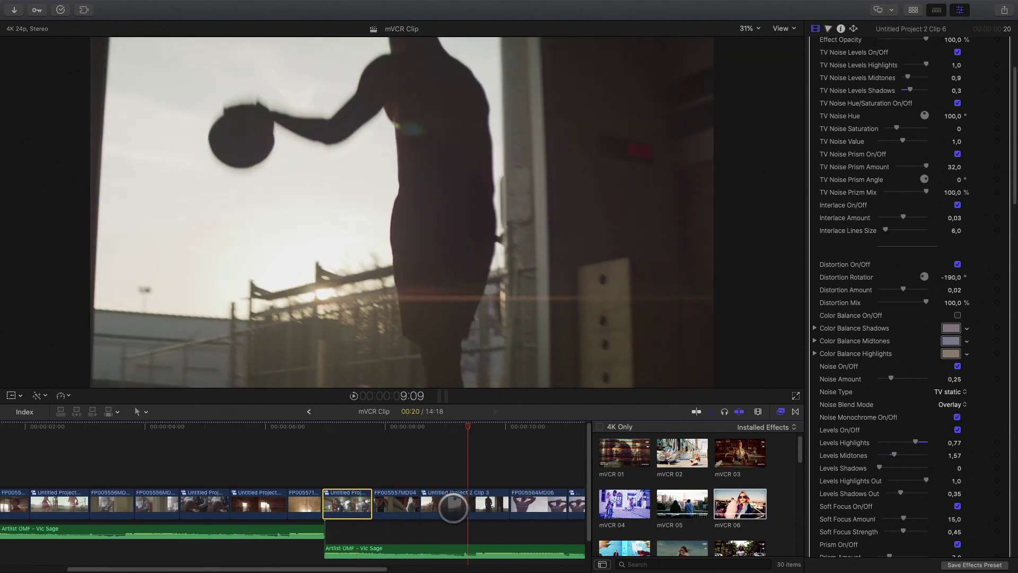
left_click(453, 508)
scroll(705, 493, "down", 10)
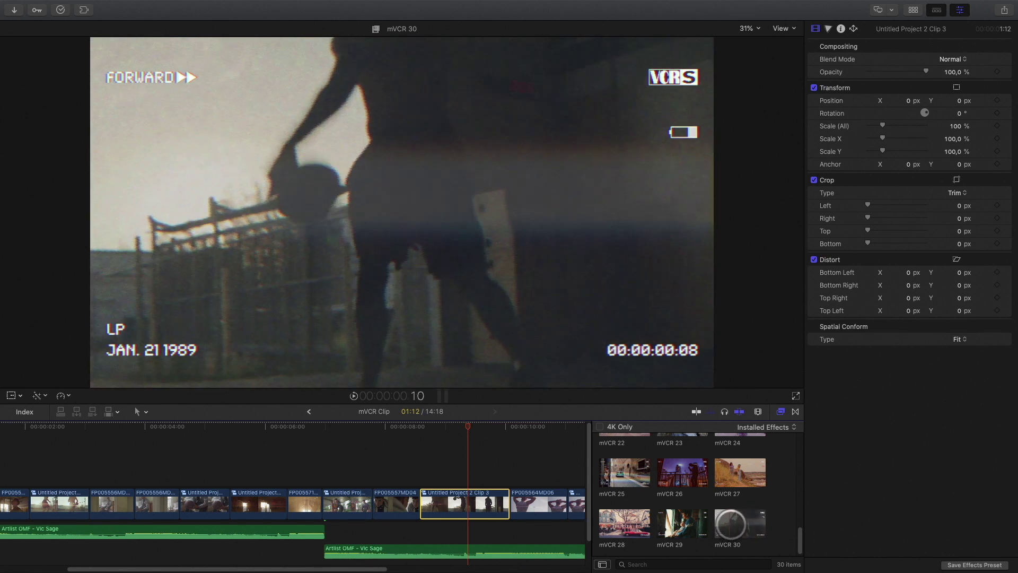
left_click_drag(740, 523, 475, 504)
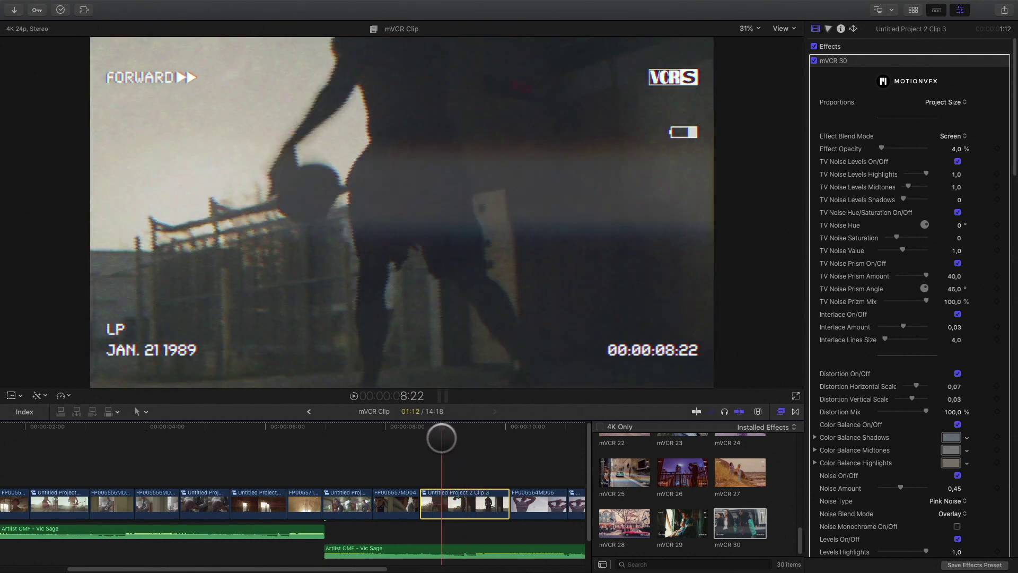
- Retime Untitled Project 2 Clip 3 to the Fast 2x speed
key("super+r")
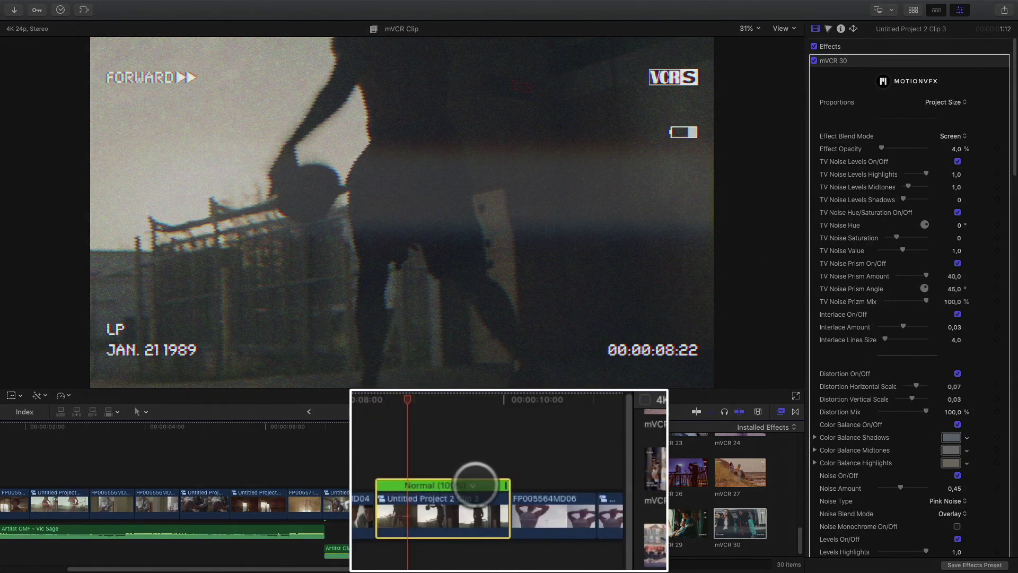
left_click(472, 484)
mouse_move(530, 514)
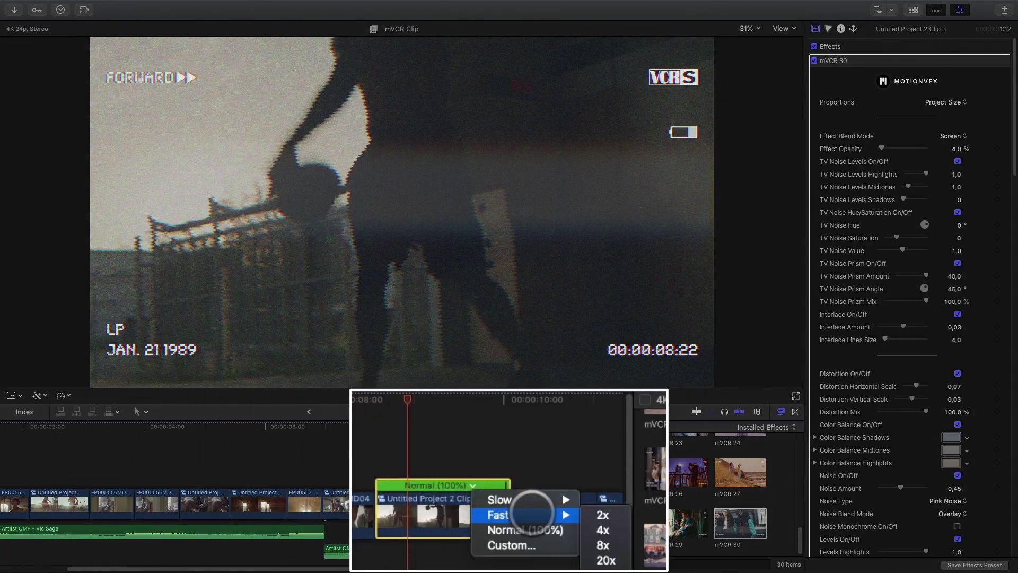
left_click(599, 515)
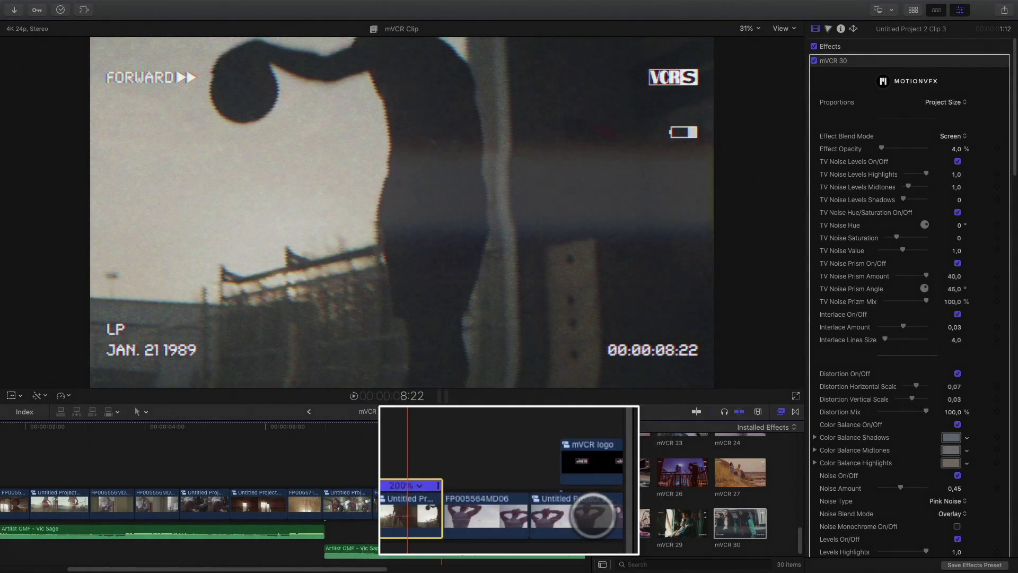
- Play back the retimed Untitled Project 2 Clip 3 from 8:14 and scrub through it to review the effect
left_click(420, 427)
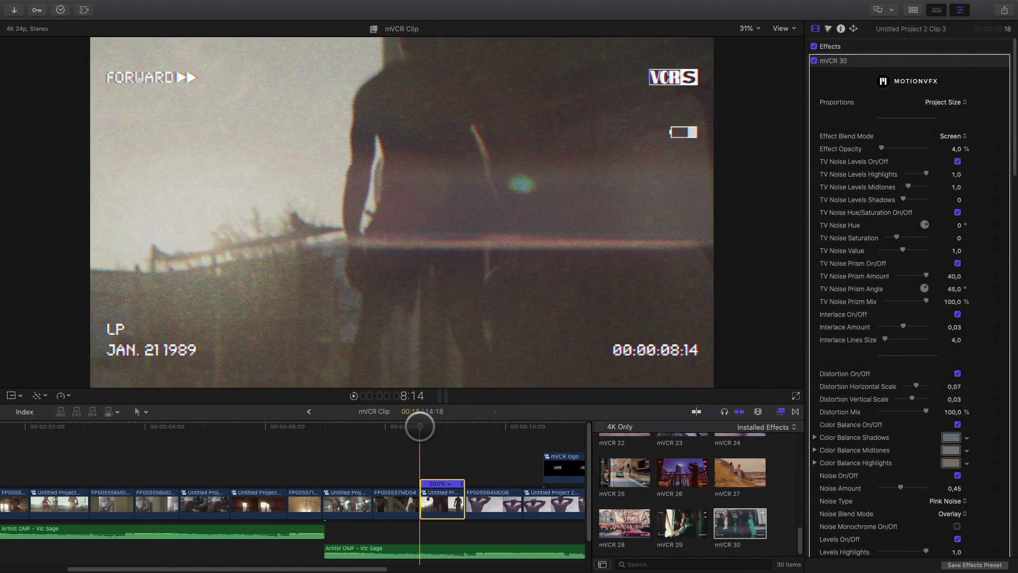
key("space")
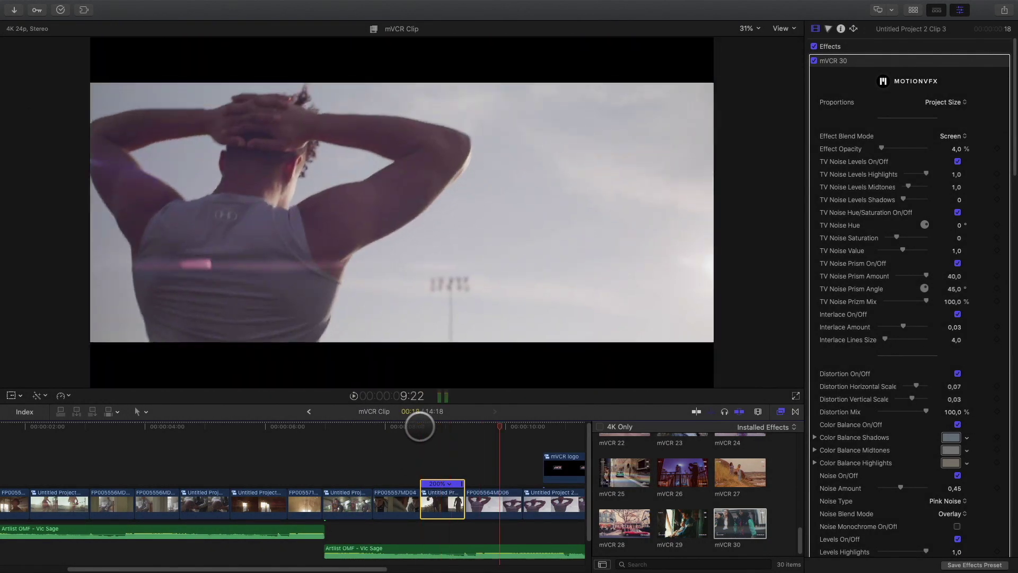
mouse_move(452, 426)
left_mouse_down()
mouse_move(420, 426)
mouse_move(445, 427)
left_mouse_up()
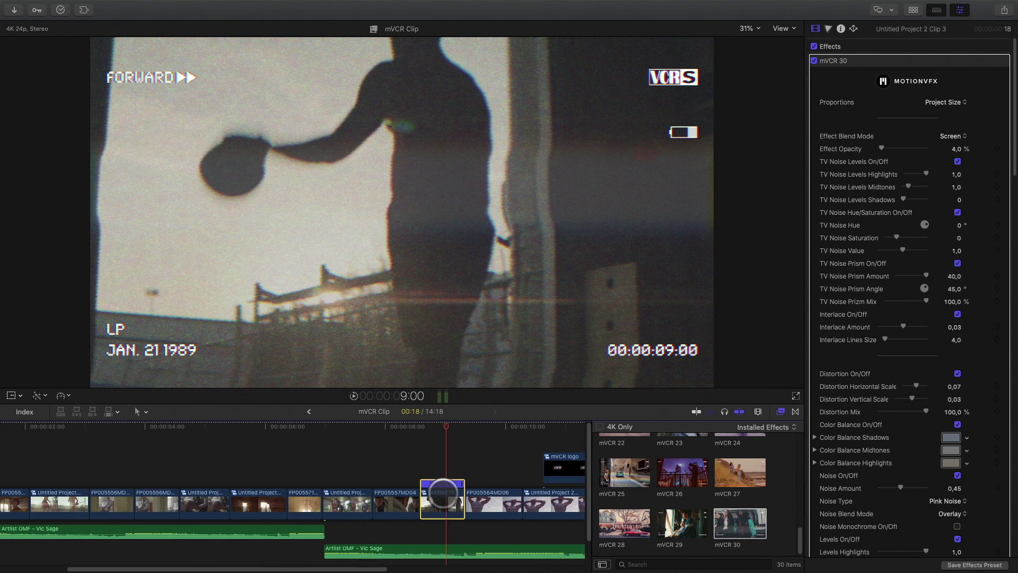
left_click_drag(424, 426, 436, 426)
left_click_drag(451, 504, 432, 449)
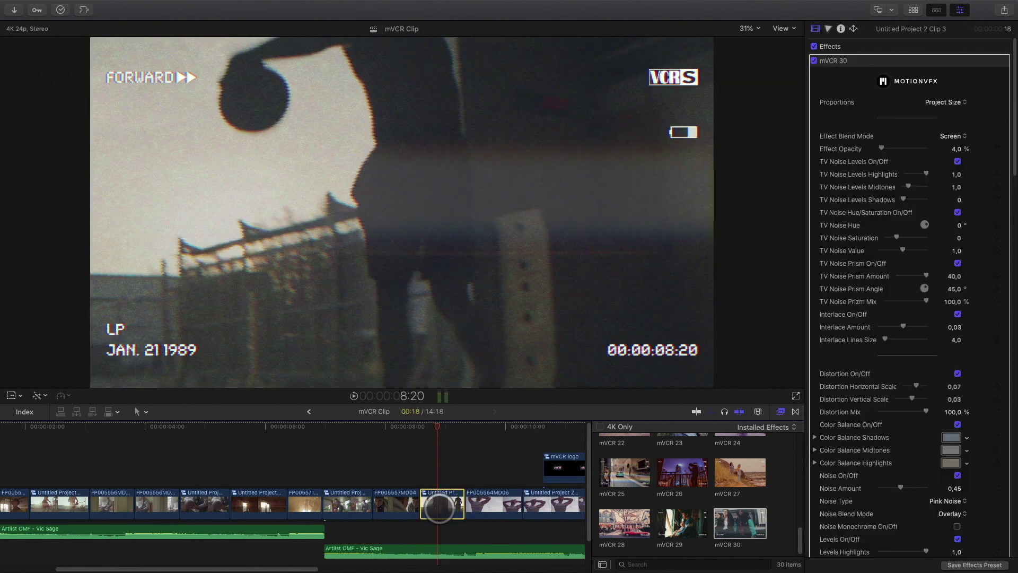
- Set the mVCR 30 effect's Logo Mode to Custom Logo on Untitled Project 2 Clip 3
scroll(851, 308, "down", 20)
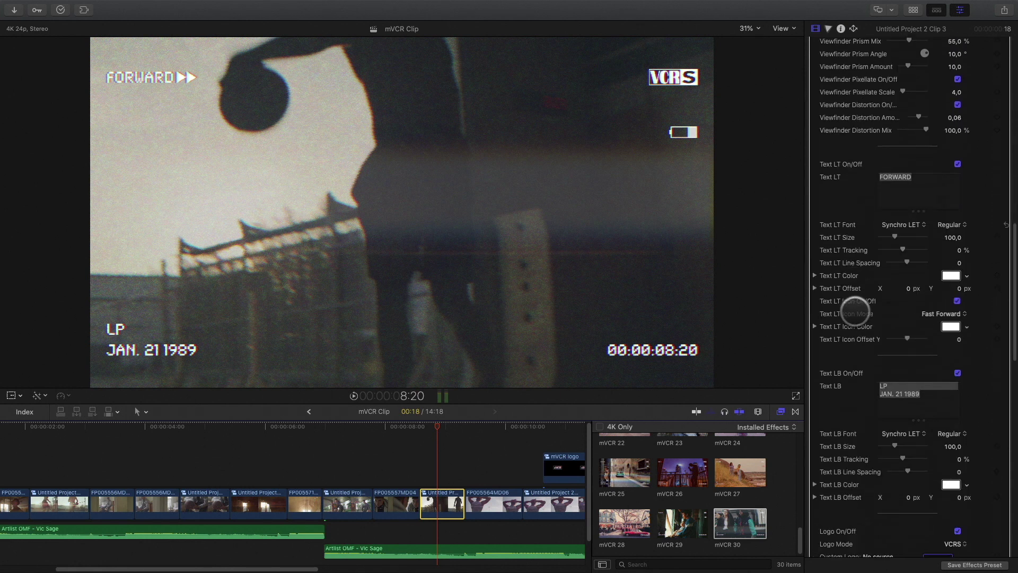
scroll(855, 311, "down", 10)
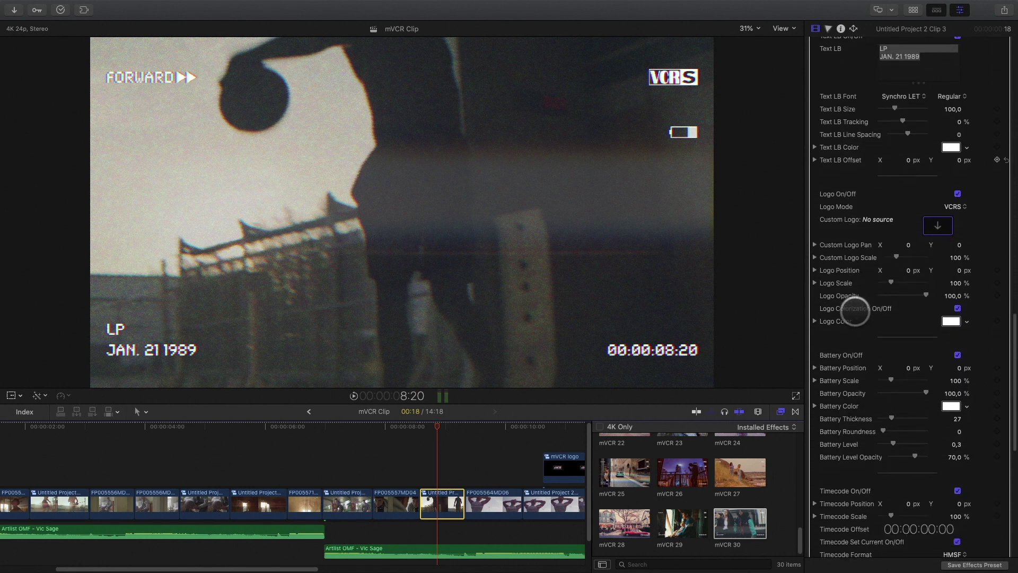
scroll(855, 311, "down", 2)
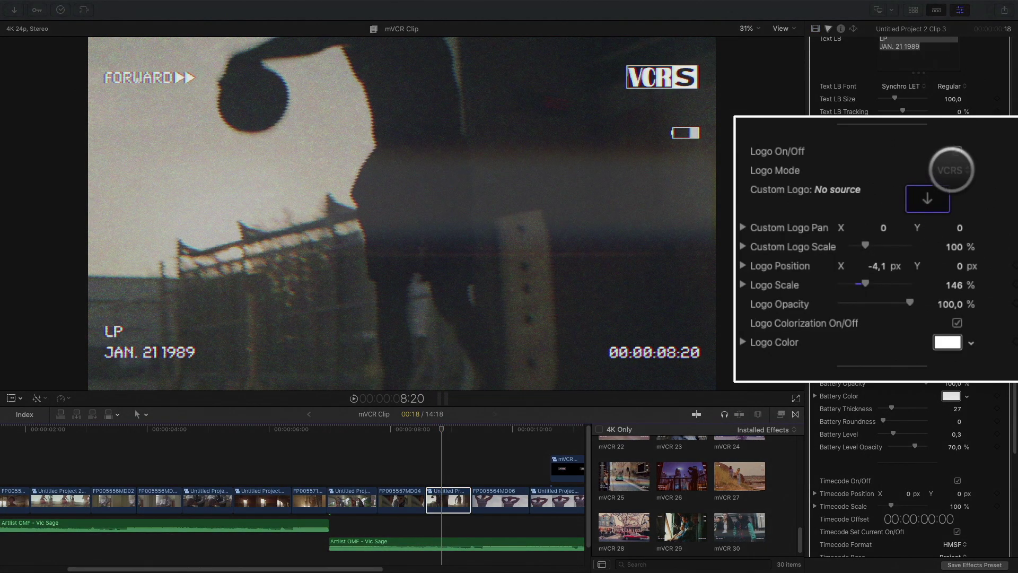
left_click(951, 170)
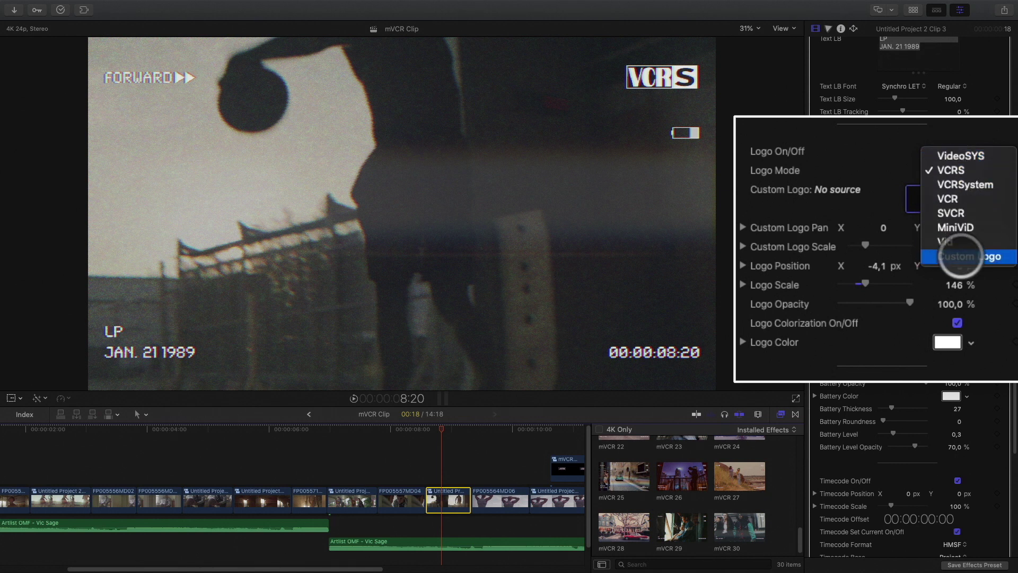
left_click(960, 256)
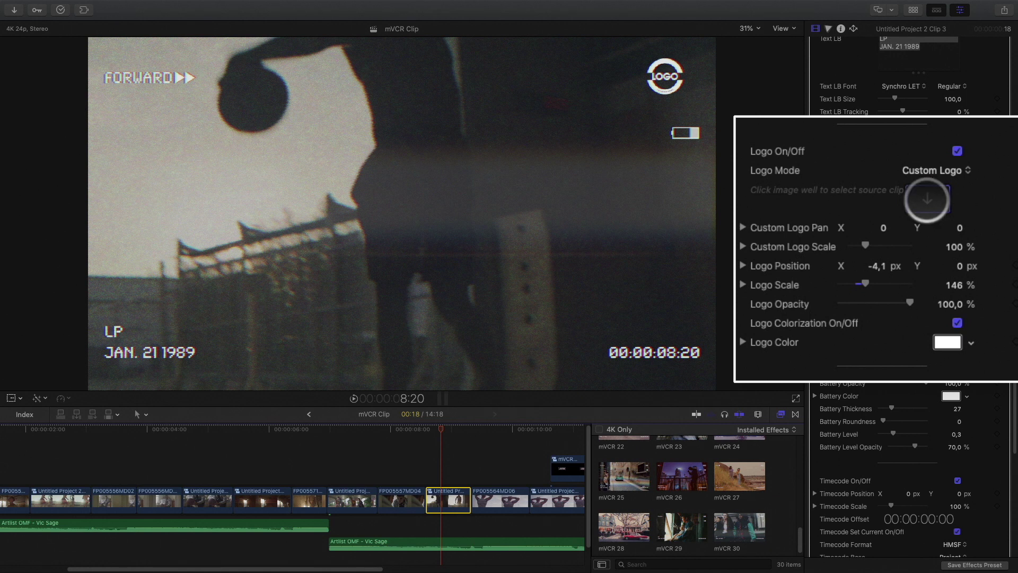
- Choose the Hi5 Logo clip from the media browser as the Custom Logo source, apply it and hide the browser again
left_click(926, 199)
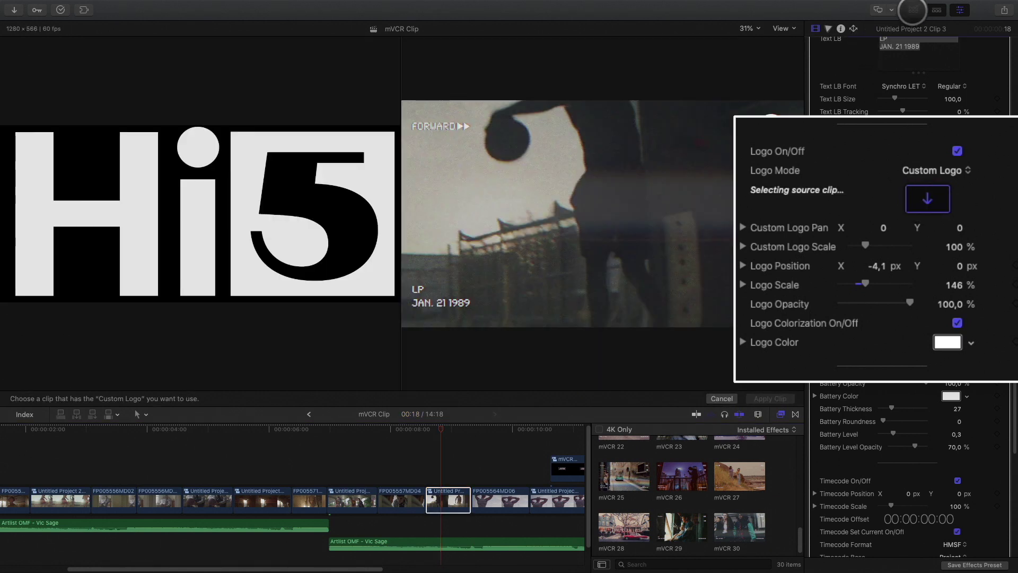
left_click(913, 9)
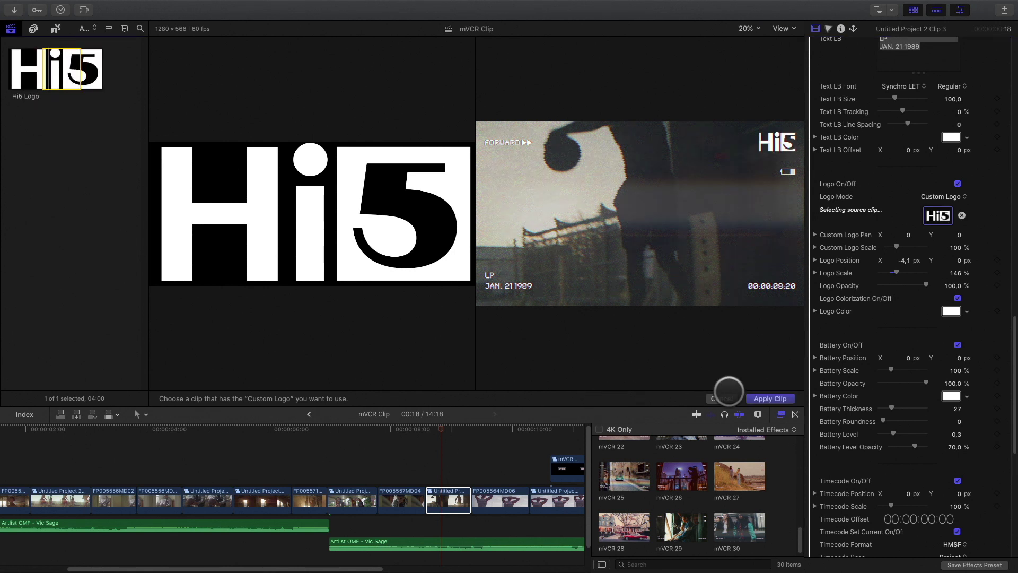
left_click(767, 398)
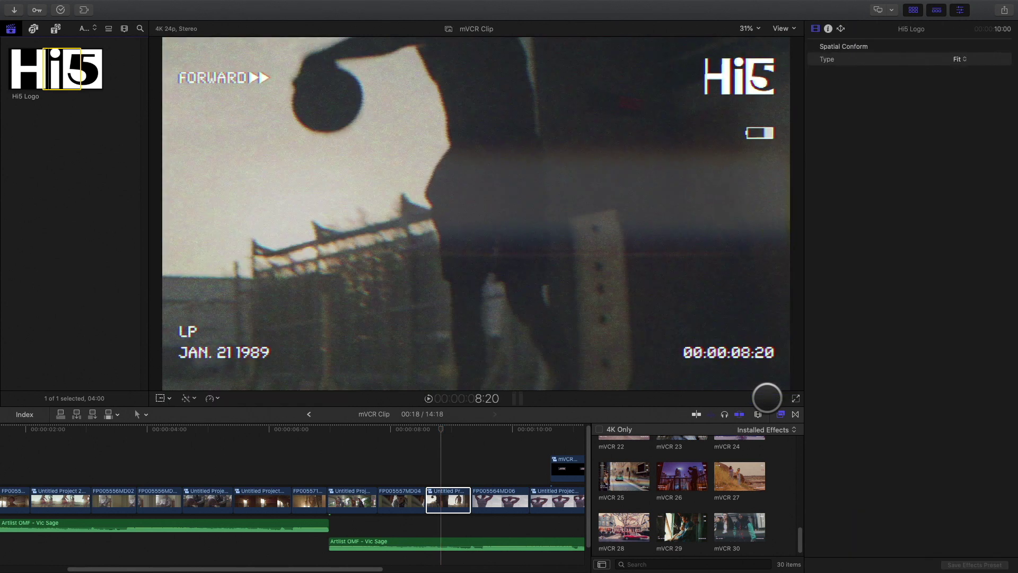
left_click(913, 10)
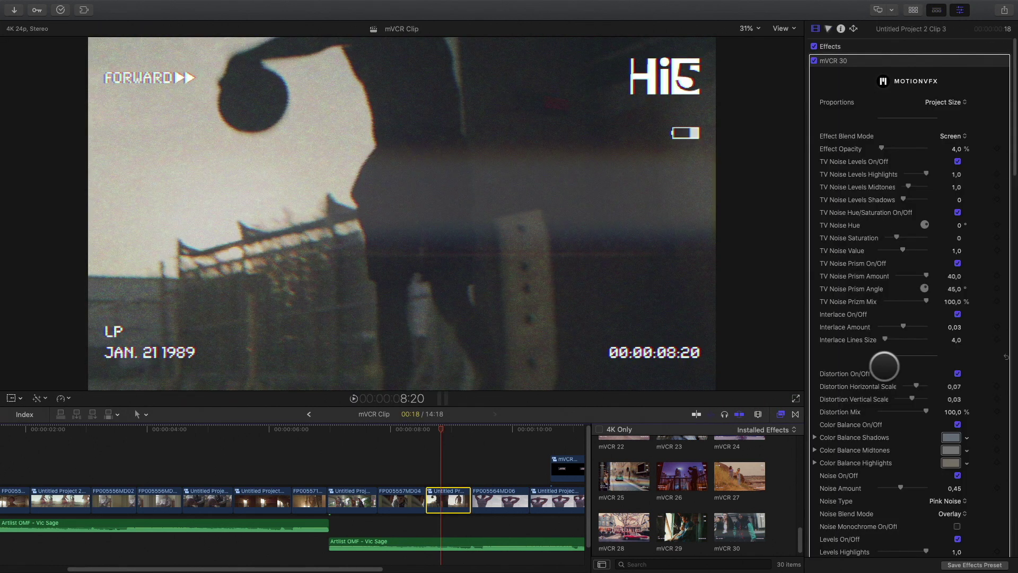
- Set the Custom Logo Scale of the Hi5 logo to 47%
scroll(884, 366, "down", 20)
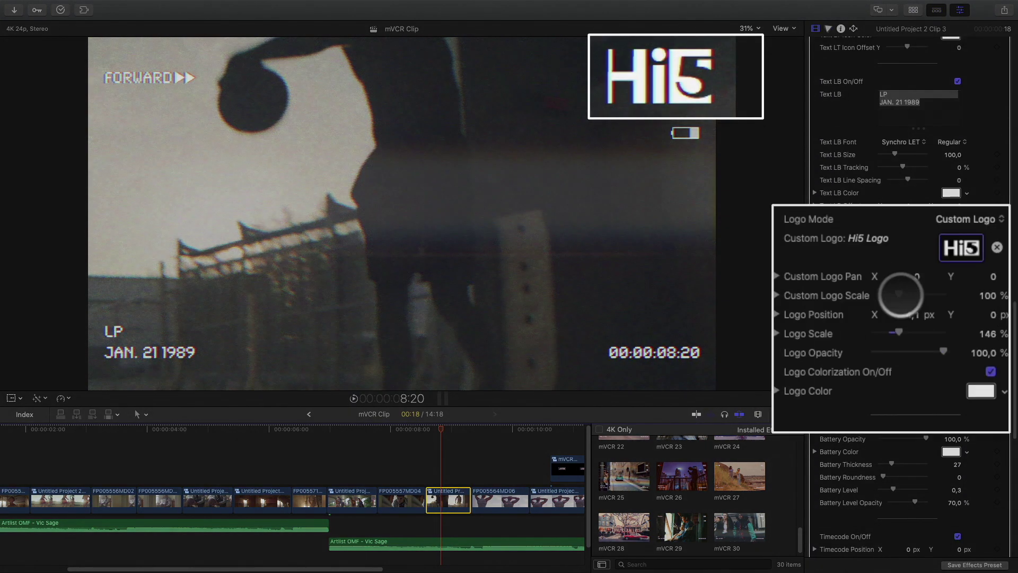
left_click_drag(900, 295, 891, 294)
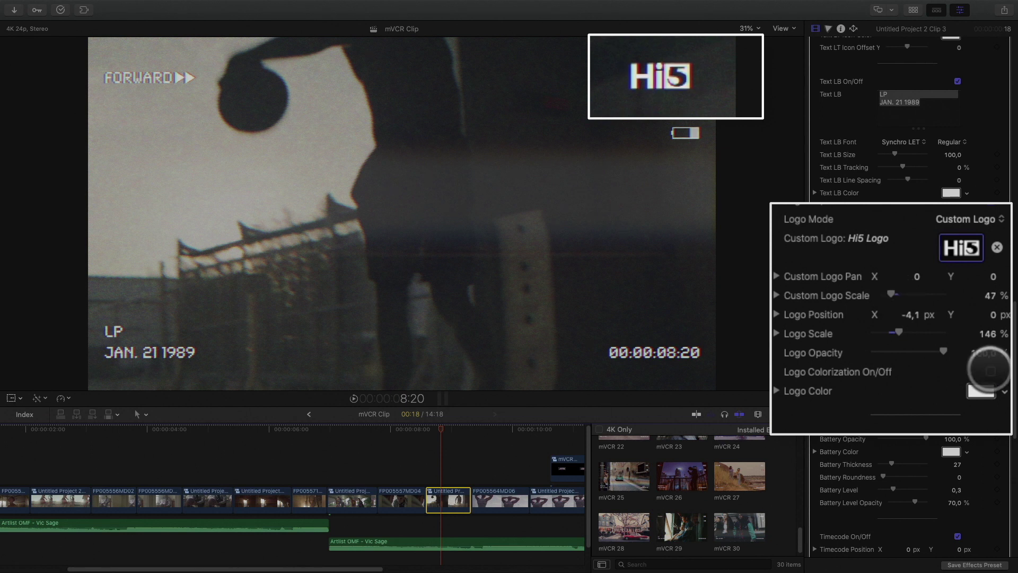